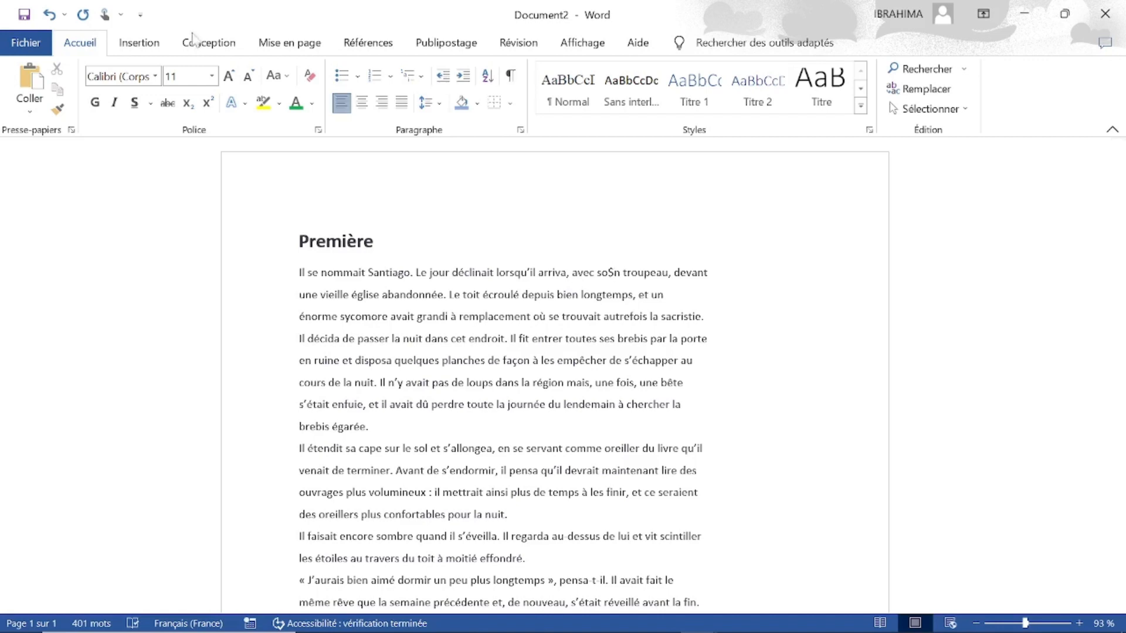
Try adding a page break after the last paragraph of the text, and remove it again.
{"action": "left_click", "coordinate": [145, 50]}
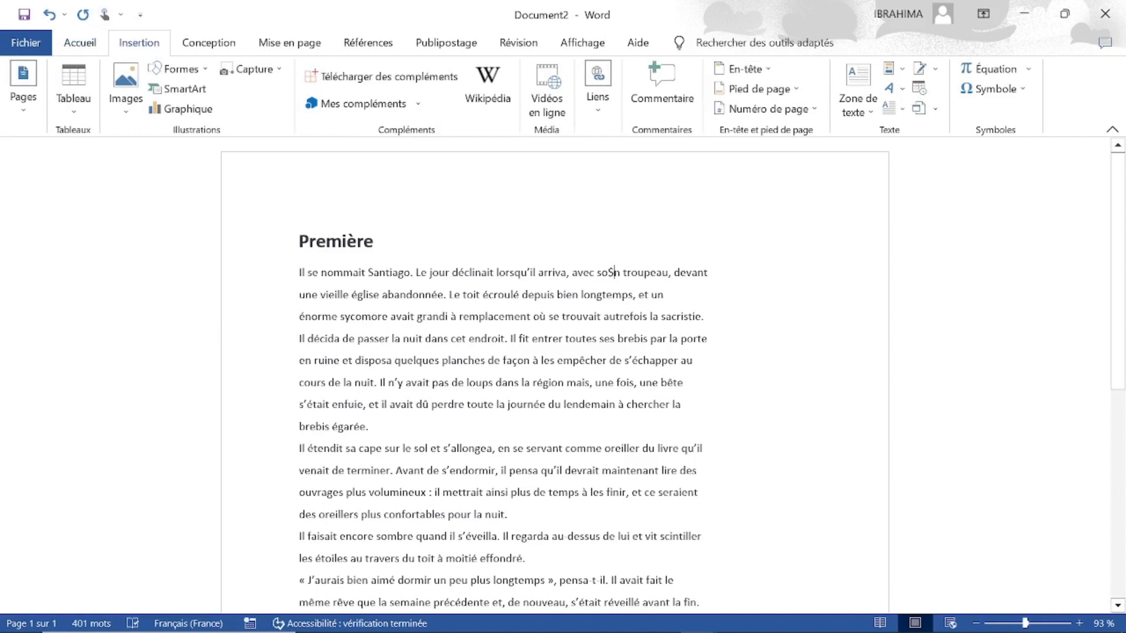
{"action": "left_click", "coordinate": [1118, 605]}
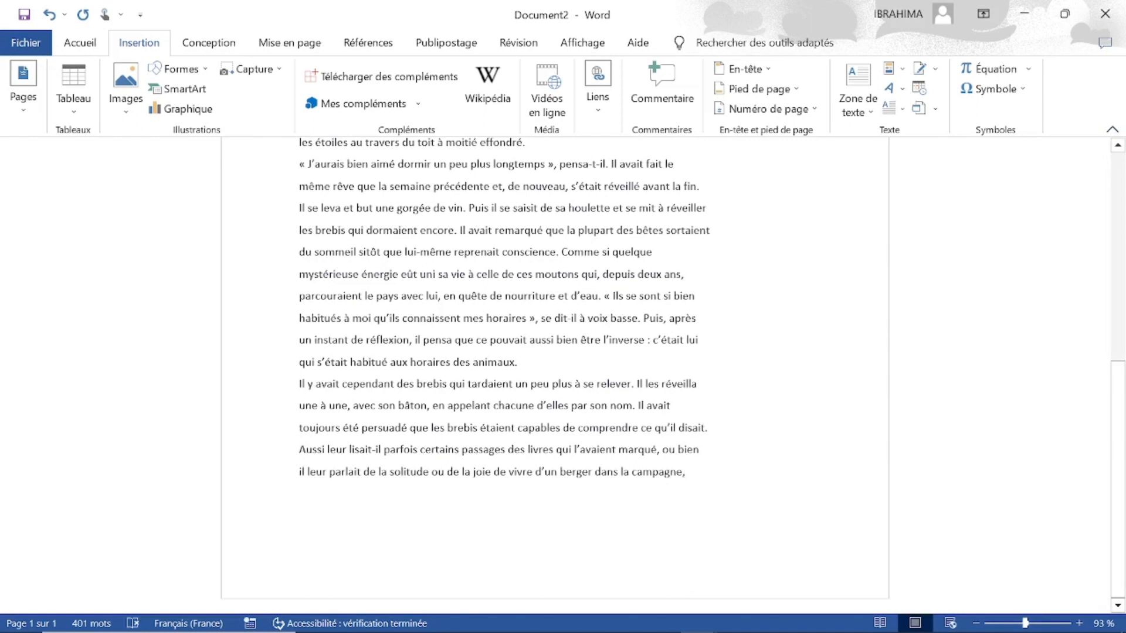
{"action": "key", "text": "ctrl+Return"}
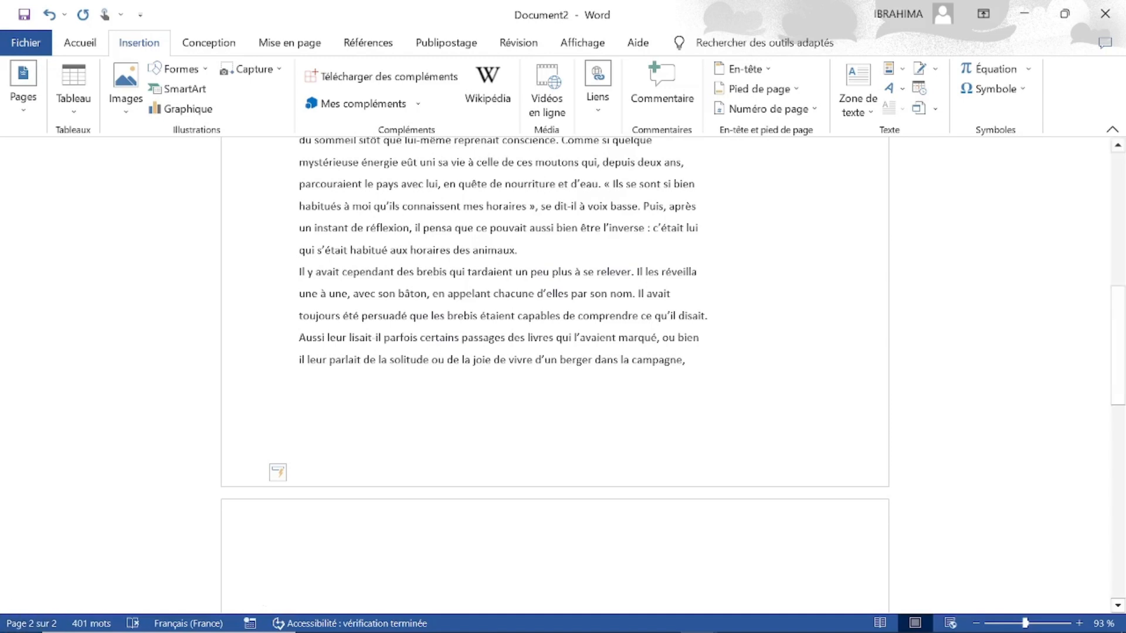
{"action": "scroll", "coordinate": [555, 376], "scroll_direction": "up", "scroll_amount": 2}
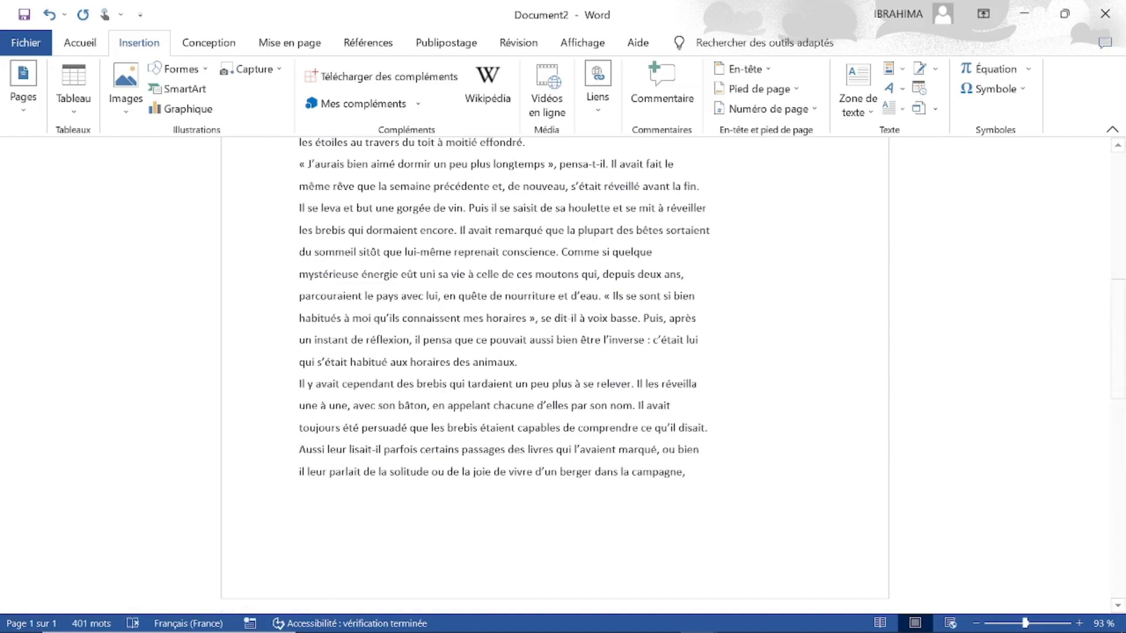
{"action": "key", "text": "ctrl+Return"}
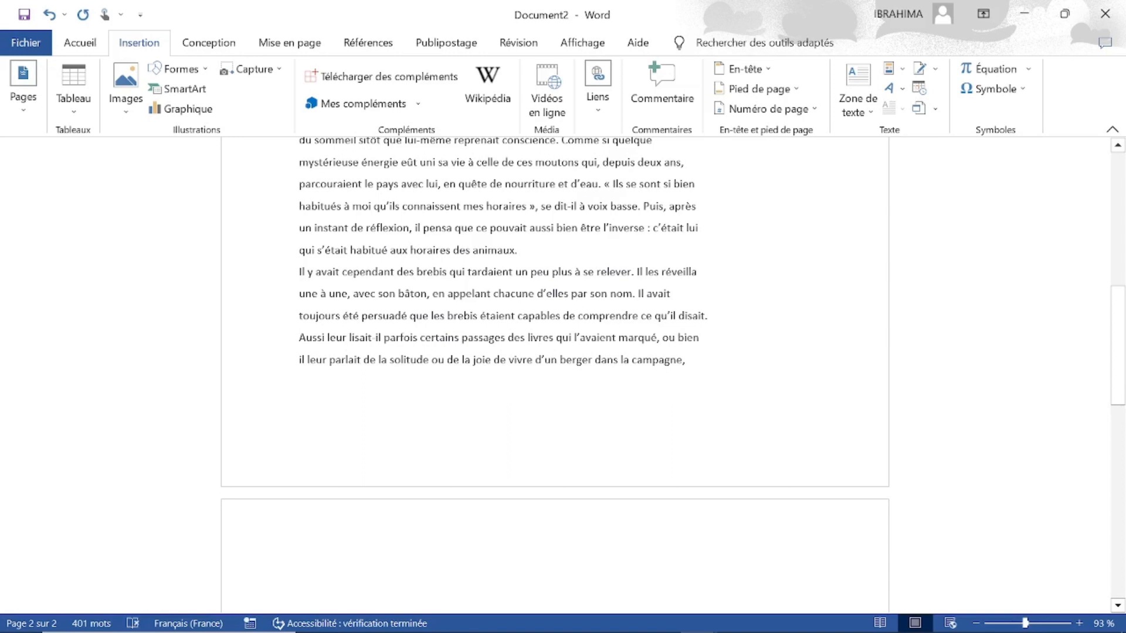
{"action": "key", "text": "BackSpace"}
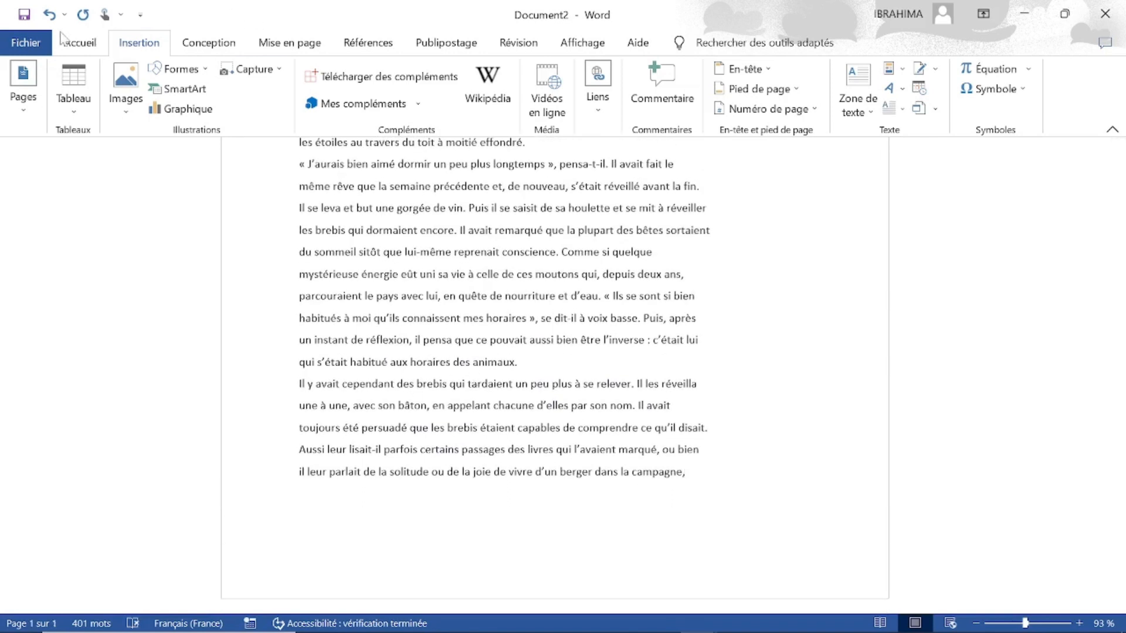
Insert the built-in Whisp cover page at the start of the document.
{"action": "left_click", "coordinate": [22, 110]}
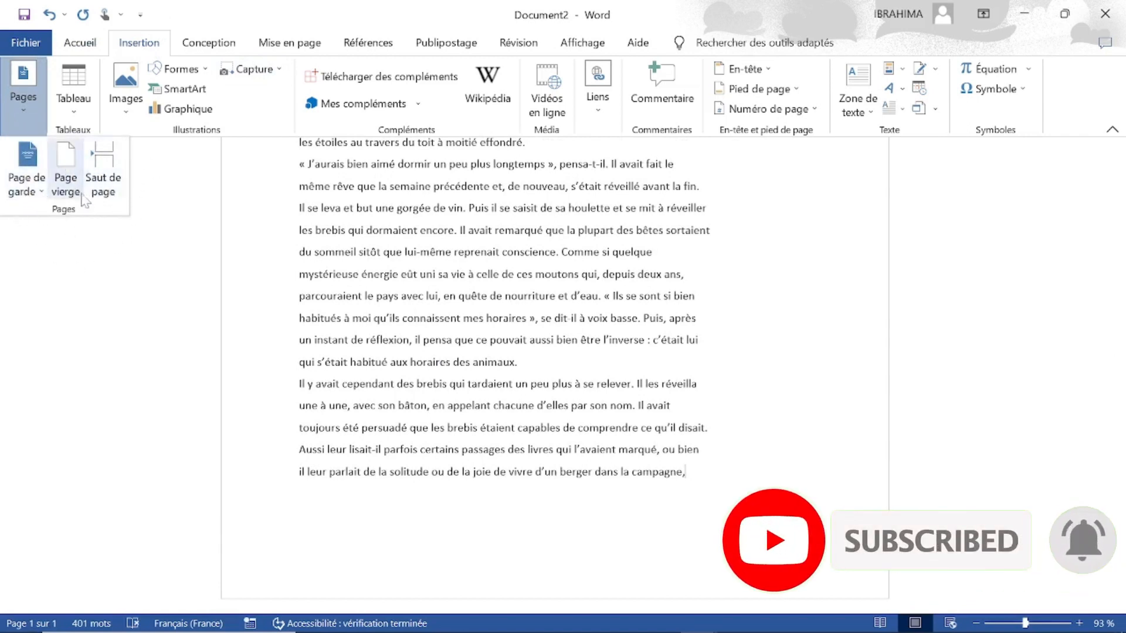
{"action": "left_click", "coordinate": [37, 195]}
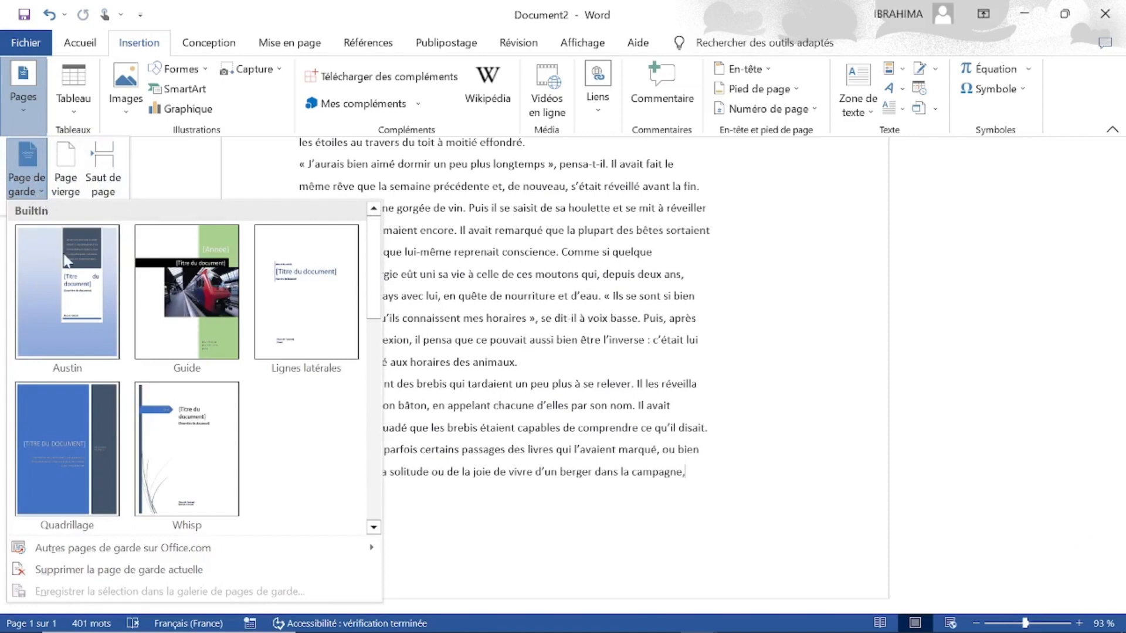
{"action": "left_click", "coordinate": [191, 426]}
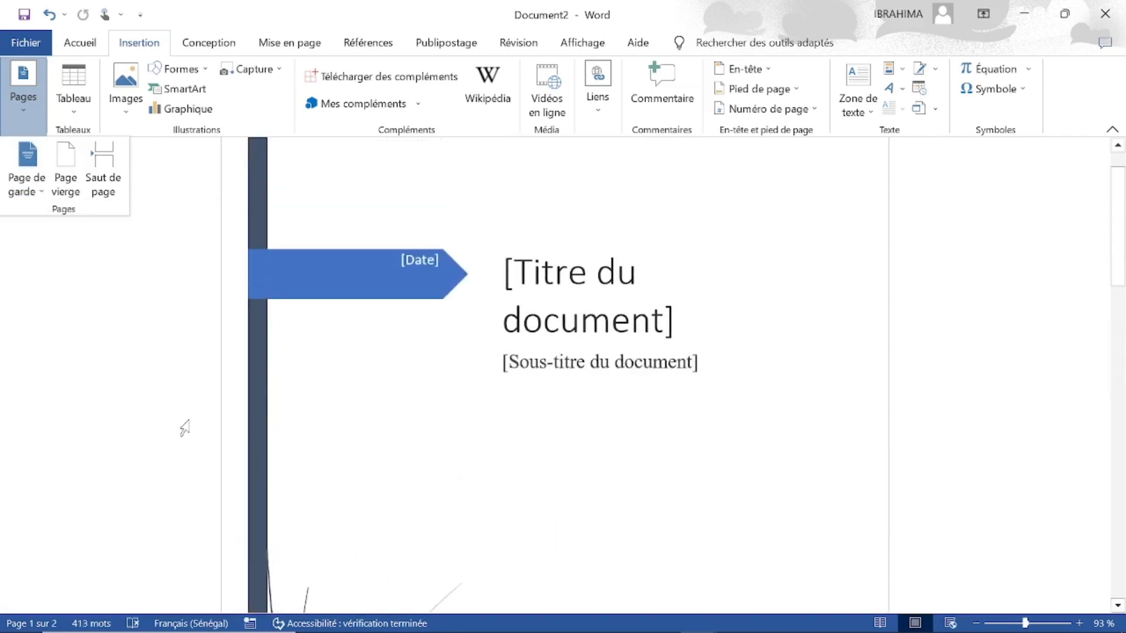
Add a blank page after the last paragraph at the end of the document.
{"action": "left_click", "coordinate": [1121, 159]}
{"action": "left_click_drag", "start_coordinate": [1121, 162], "coordinate": [1123, 237]}
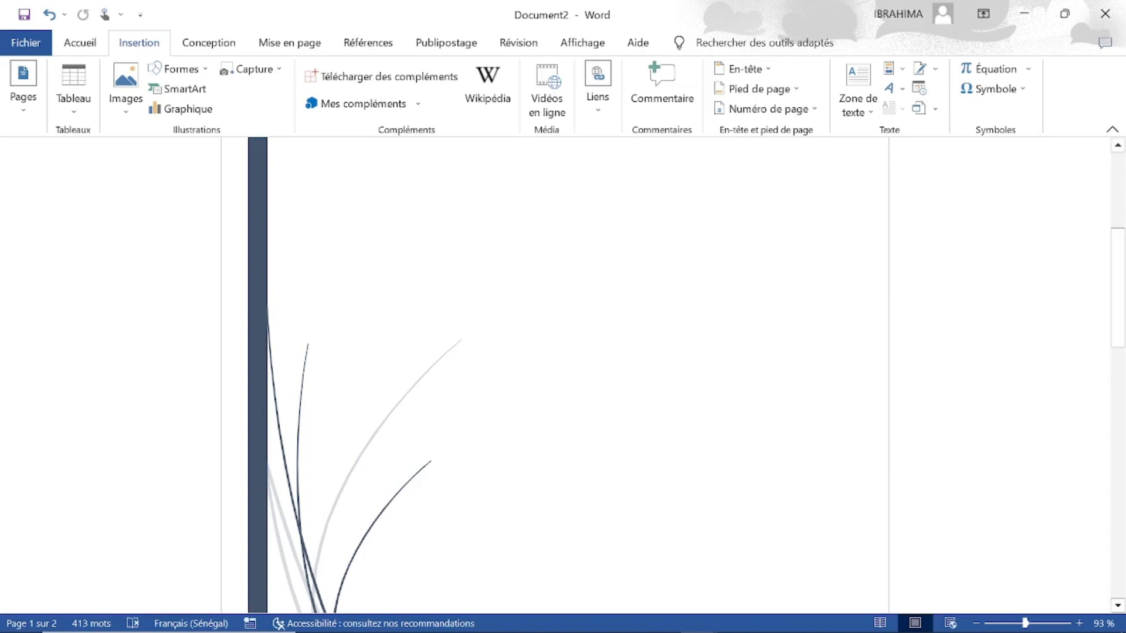
{"action": "scroll", "coordinate": [1117, 604], "scroll_direction": "down", "scroll_amount": 15}
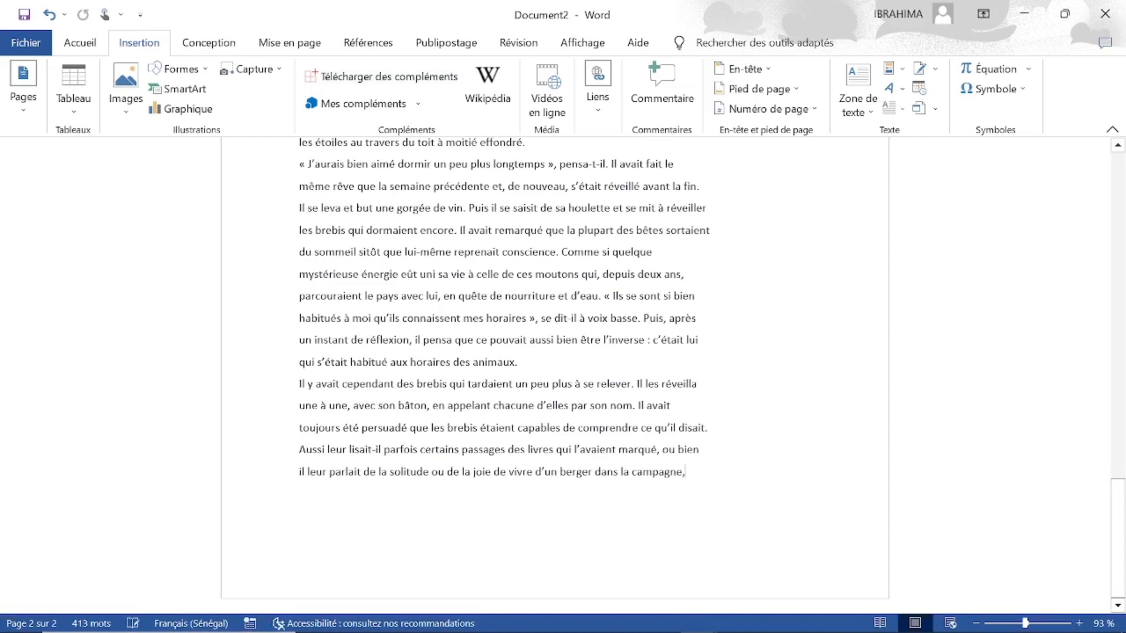
{"action": "left_click", "coordinate": [16, 108]}
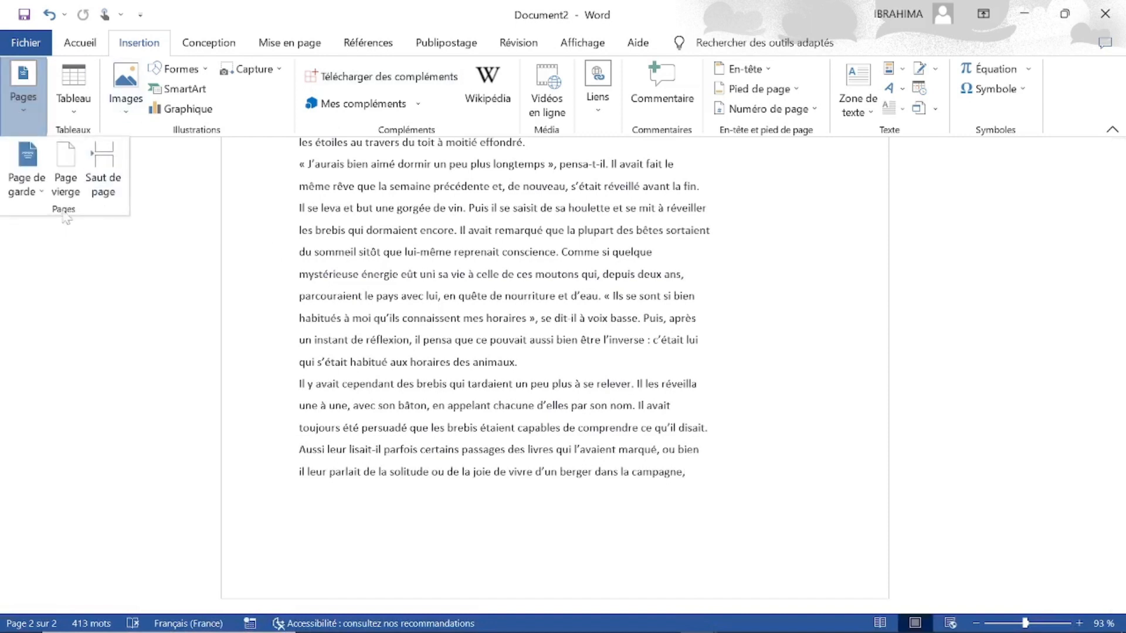
{"action": "left_click", "coordinate": [66, 173]}
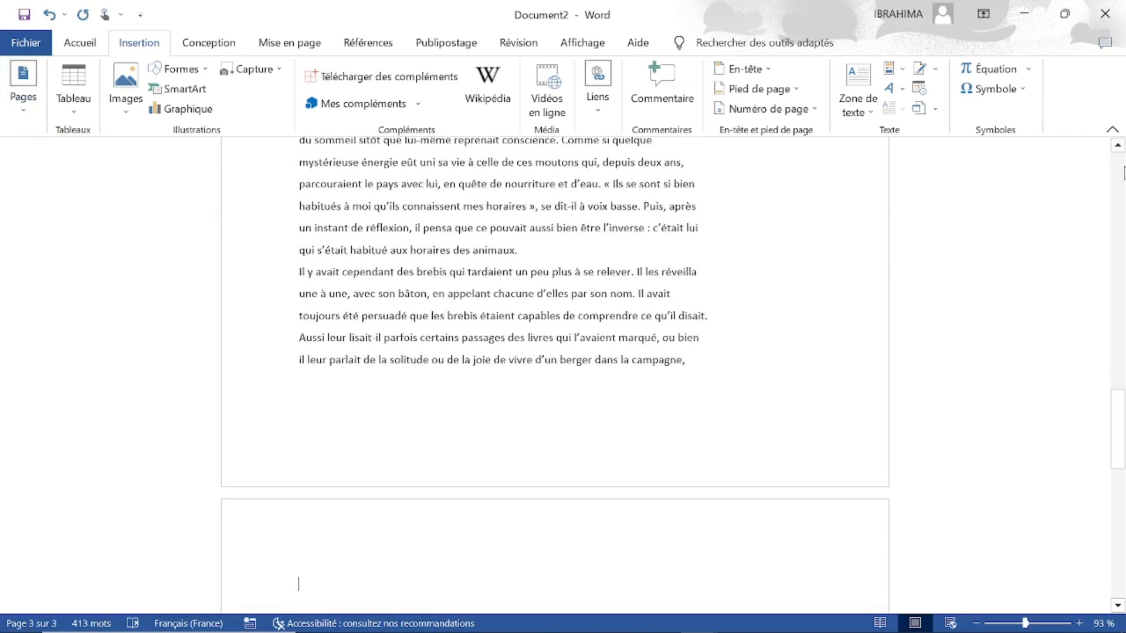
Insert the built-in "À bandes" header on the page with the heading "Première".
{"action": "scroll", "coordinate": [1124, 172], "scroll_direction": "up", "scroll_amount": 20}
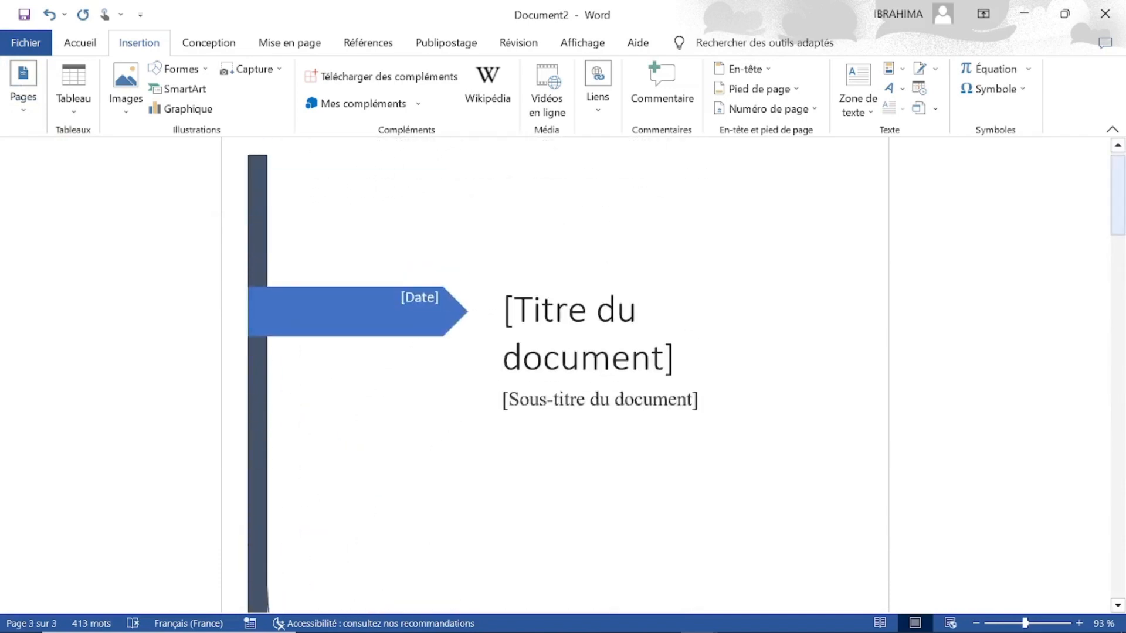
{"action": "left_click", "coordinate": [1117, 606]}
{"action": "left_click", "coordinate": [1120, 608]}
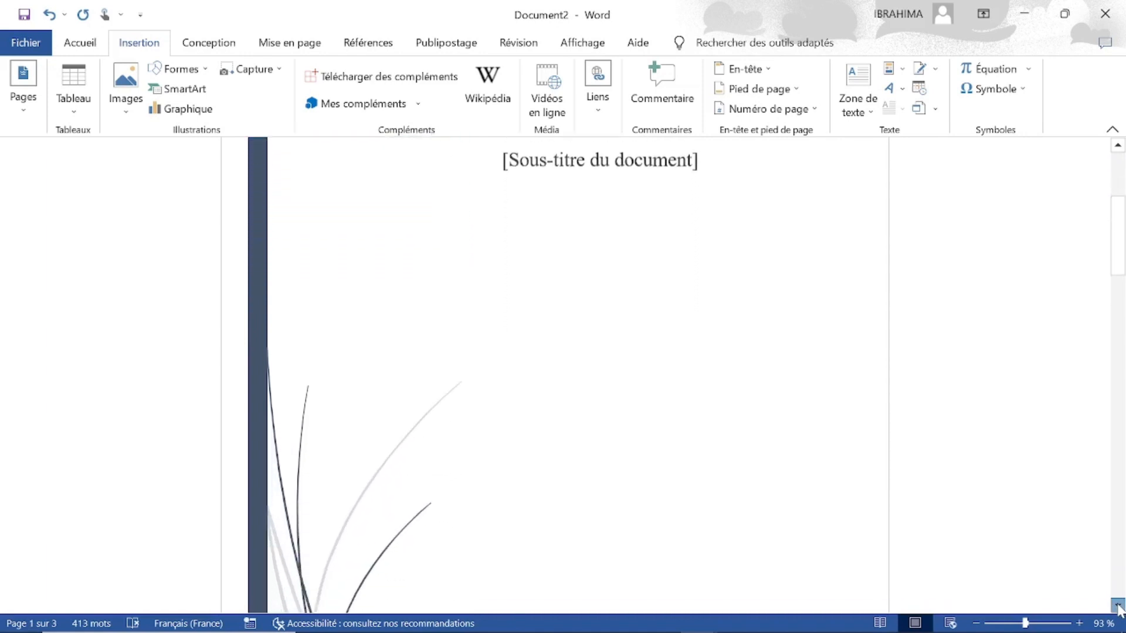
{"action": "left_click", "coordinate": [1120, 608]}
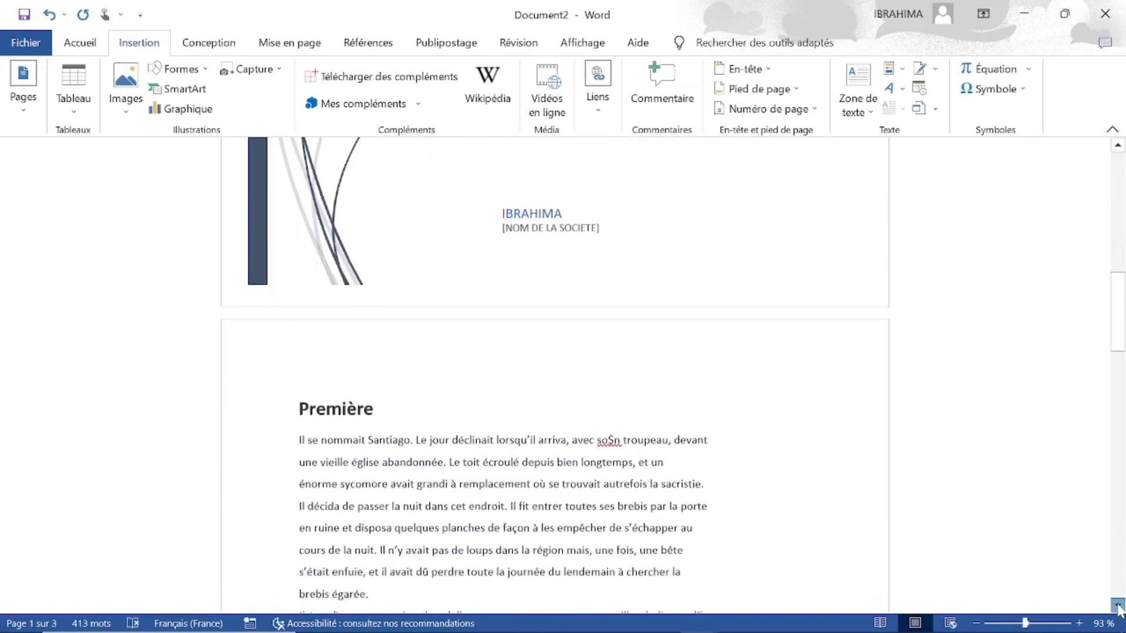
{"action": "left_click", "coordinate": [1119, 609]}
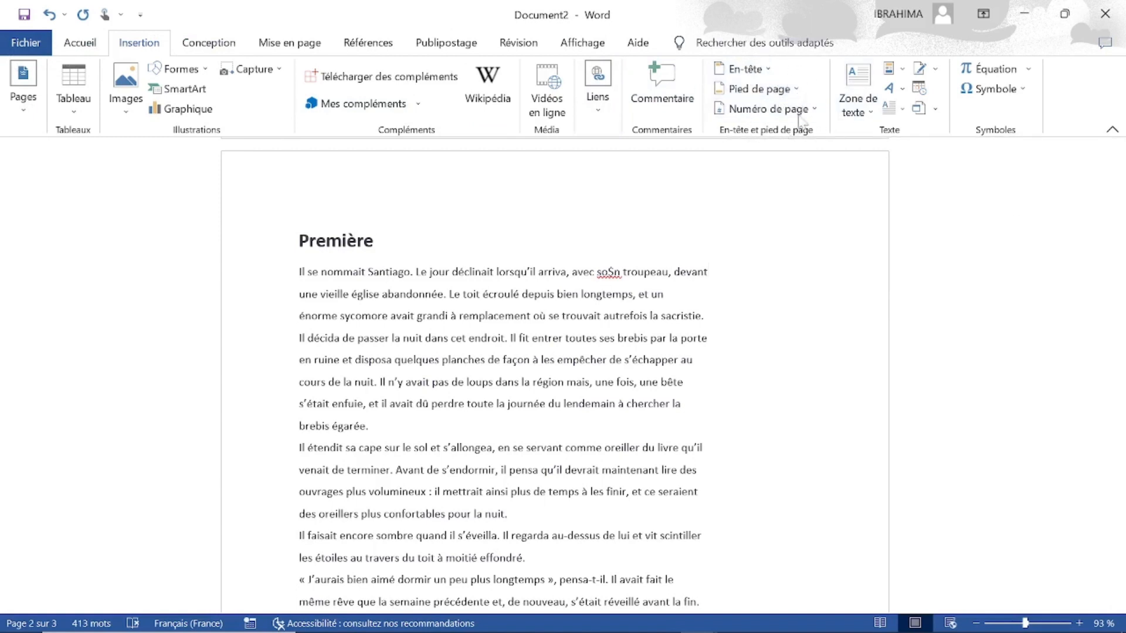
{"action": "left_click", "coordinate": [762, 69]}
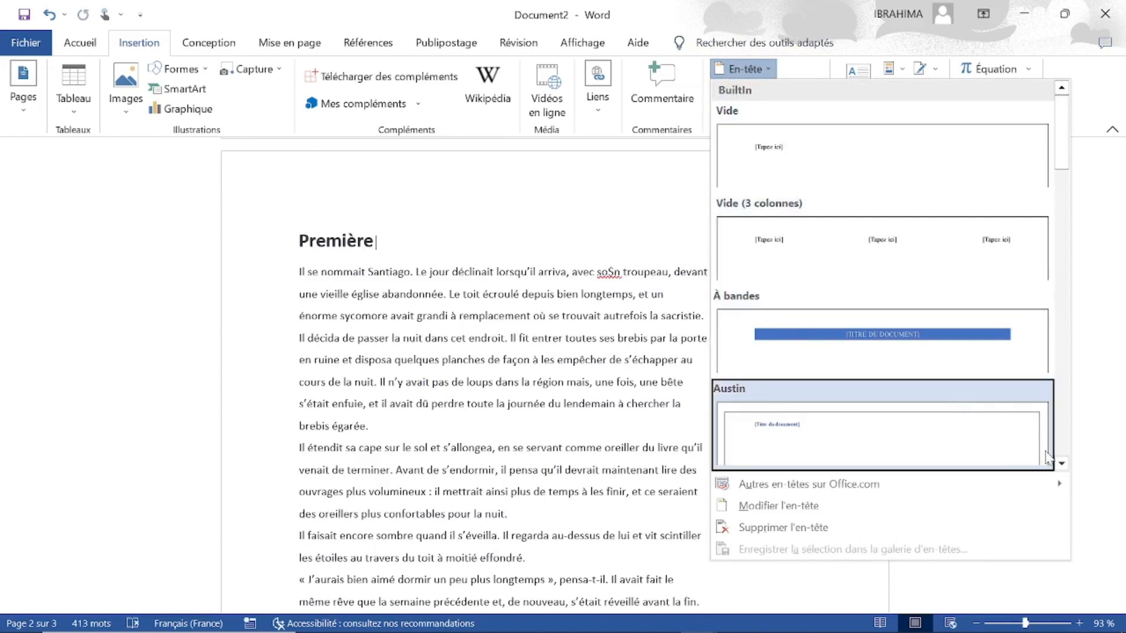
{"action": "left_click", "coordinate": [1062, 463]}
{"action": "left_click", "coordinate": [1062, 463]}
{"action": "left_click", "coordinate": [1061, 463]}
{"action": "left_click", "coordinate": [1061, 464]}
{"action": "left_click", "coordinate": [1062, 464]}
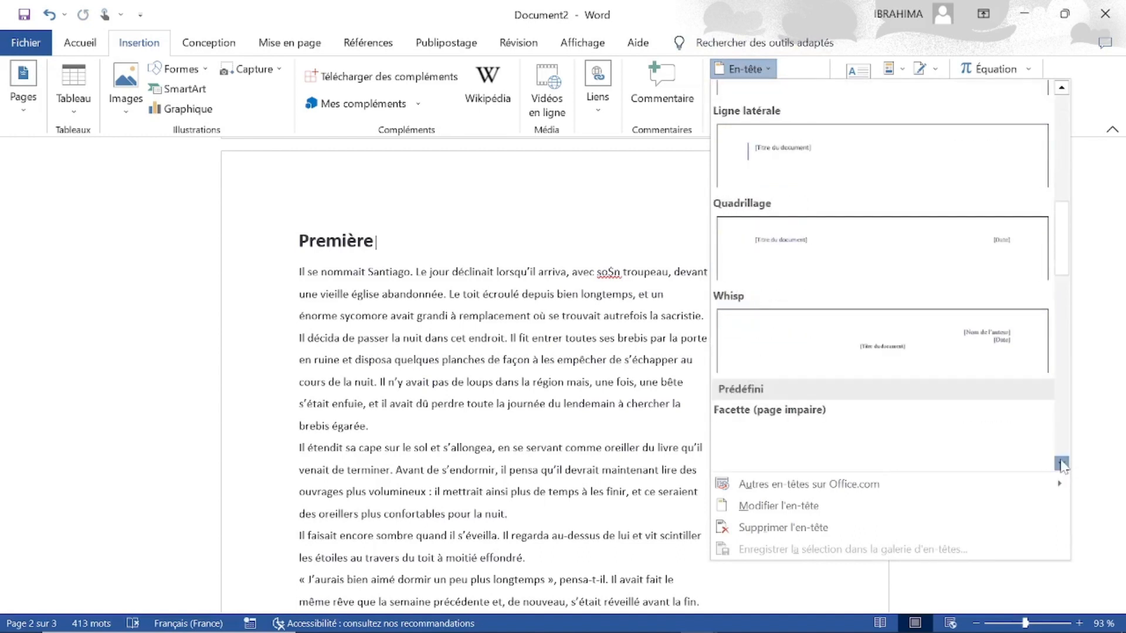
{"action": "left_click", "coordinate": [1061, 463]}
{"action": "left_click", "coordinate": [1061, 463]}
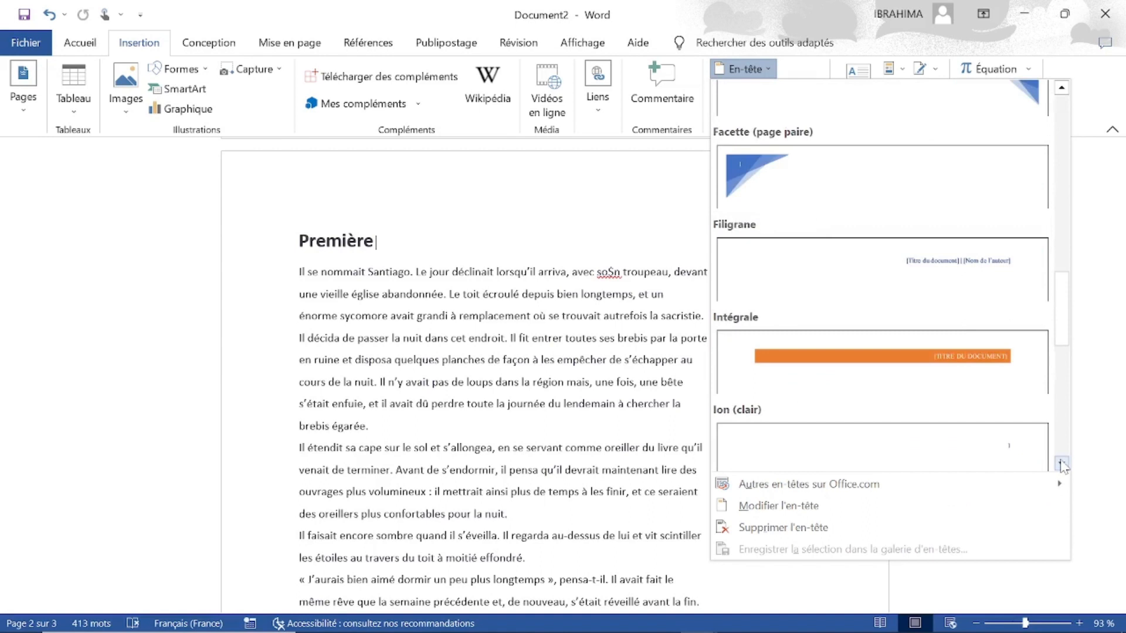
{"action": "left_click", "coordinate": [1062, 463]}
{"action": "left_click", "coordinate": [1061, 463]}
{"action": "left_click", "coordinate": [1061, 463]}
{"action": "left_click", "coordinate": [1061, 463]}
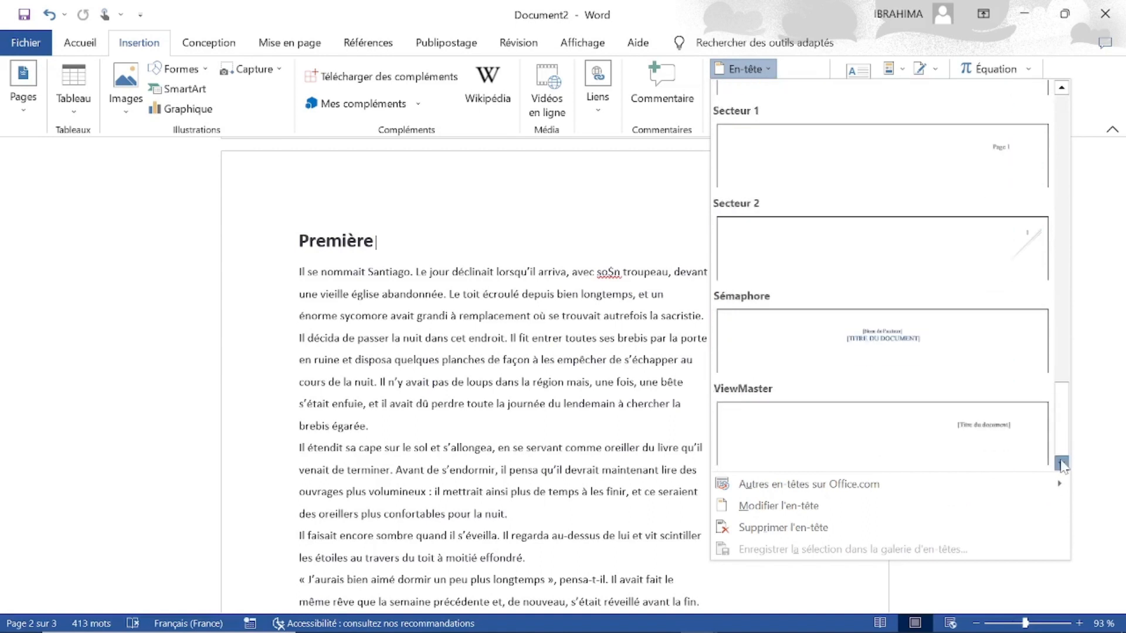
{"action": "left_click", "coordinate": [1067, 127]}
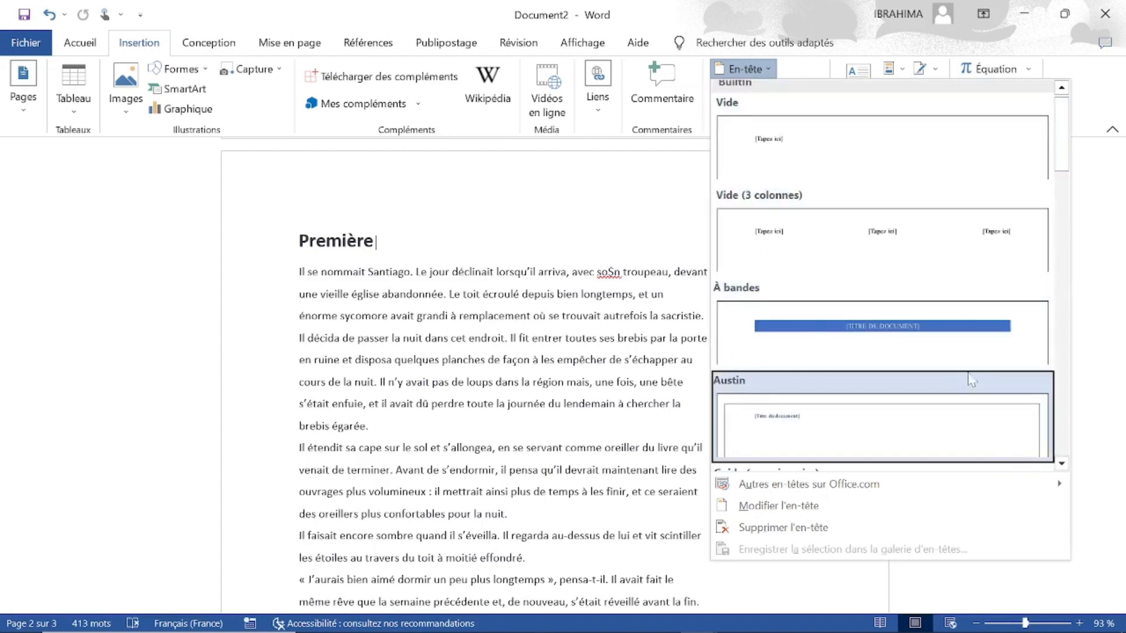
{"action": "left_click", "coordinate": [908, 331]}
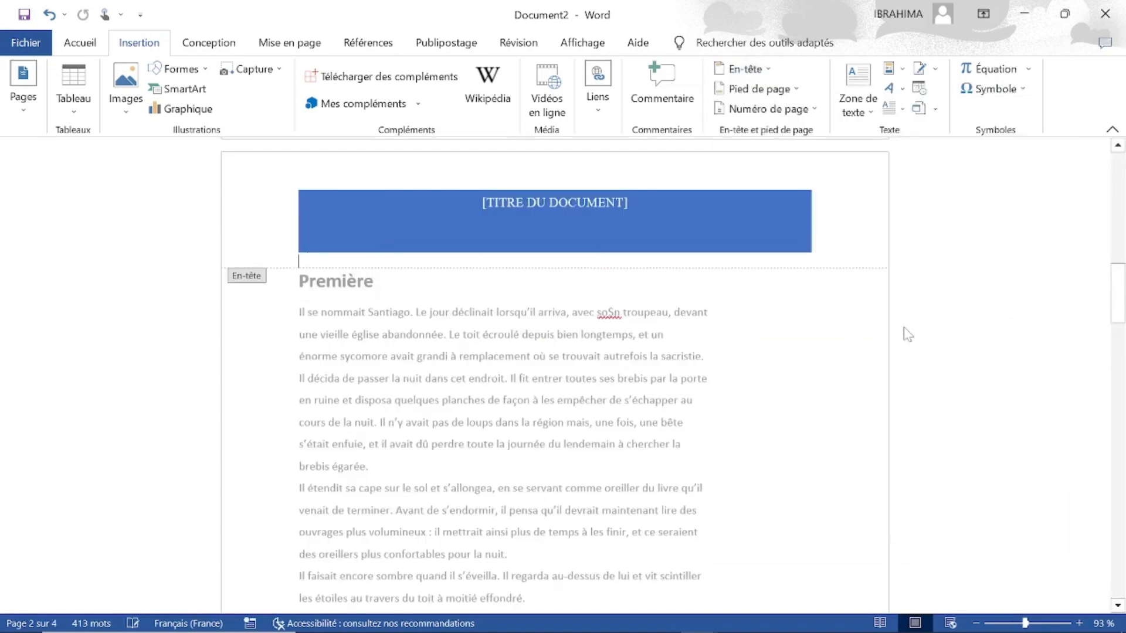
Replace the document title placeholder in the header band with "ENTETE".
{"action": "left_click", "coordinate": [595, 201]}
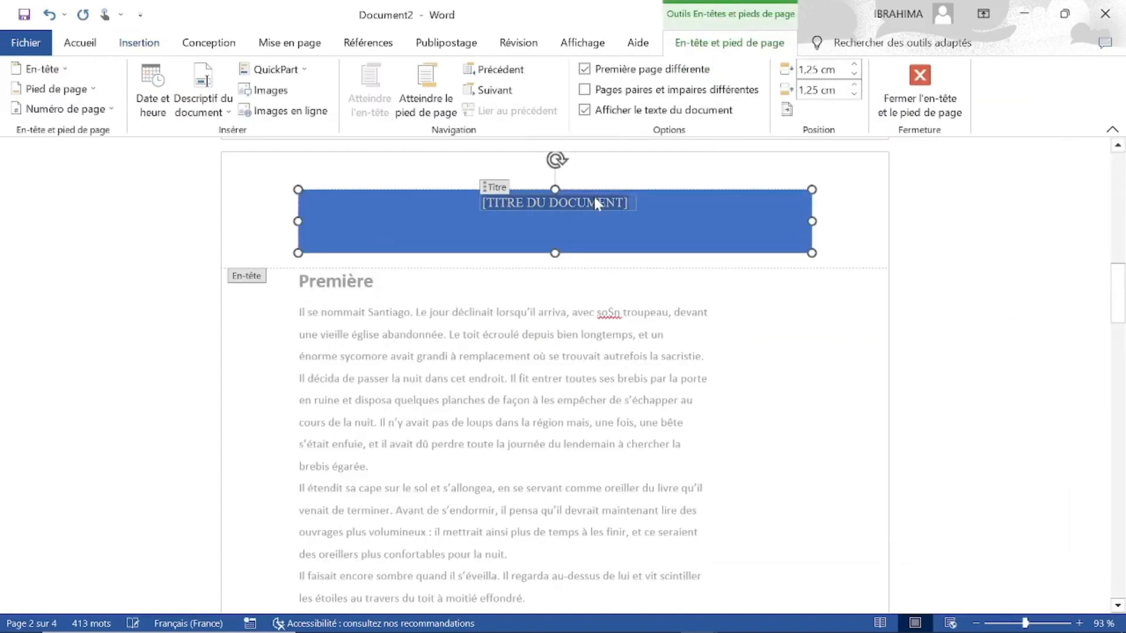
{"action": "key", "text": "BackSpace"}
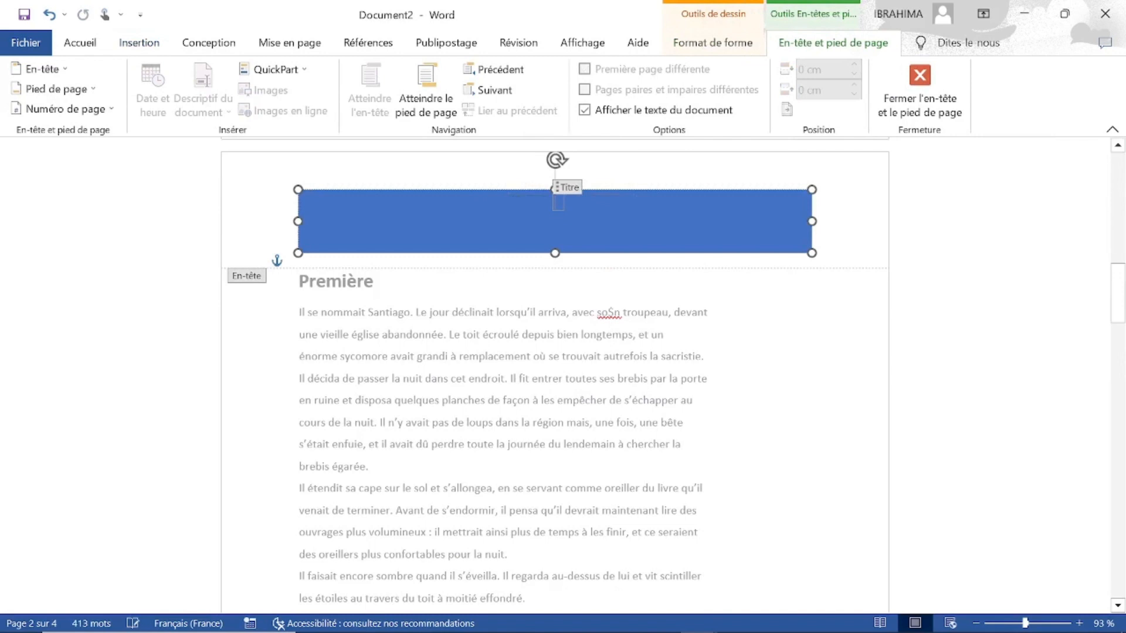
{"action": "type", "text": "ENET"}
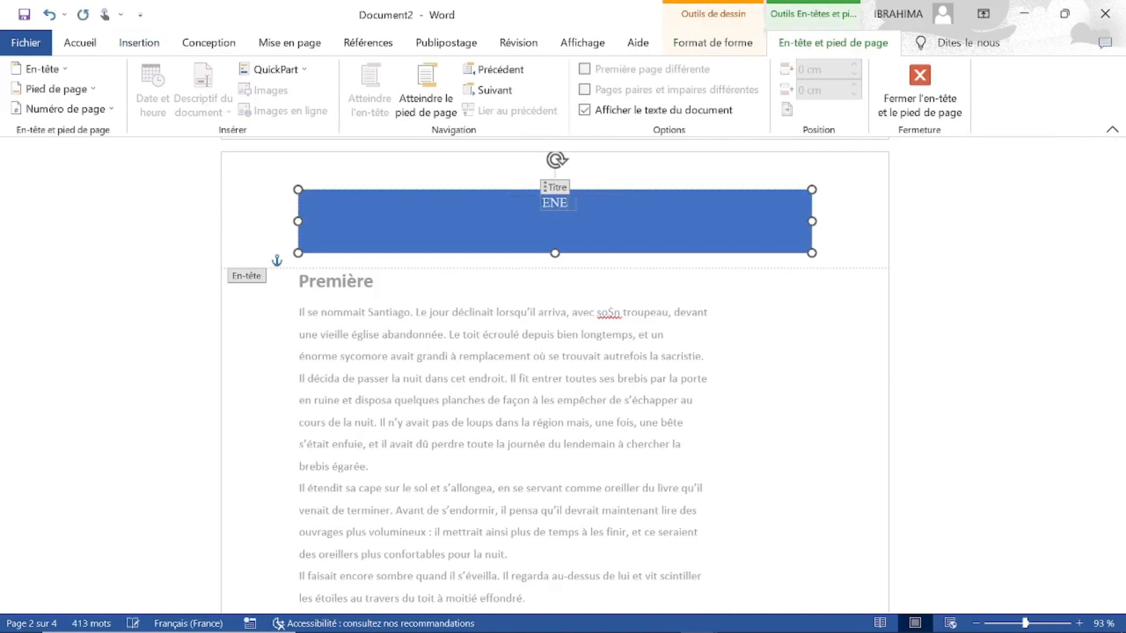
{"action": "key", "text": "BackSpace"}
{"action": "key", "text": "BackSpace"}
{"action": "type", "text": "TETE"}
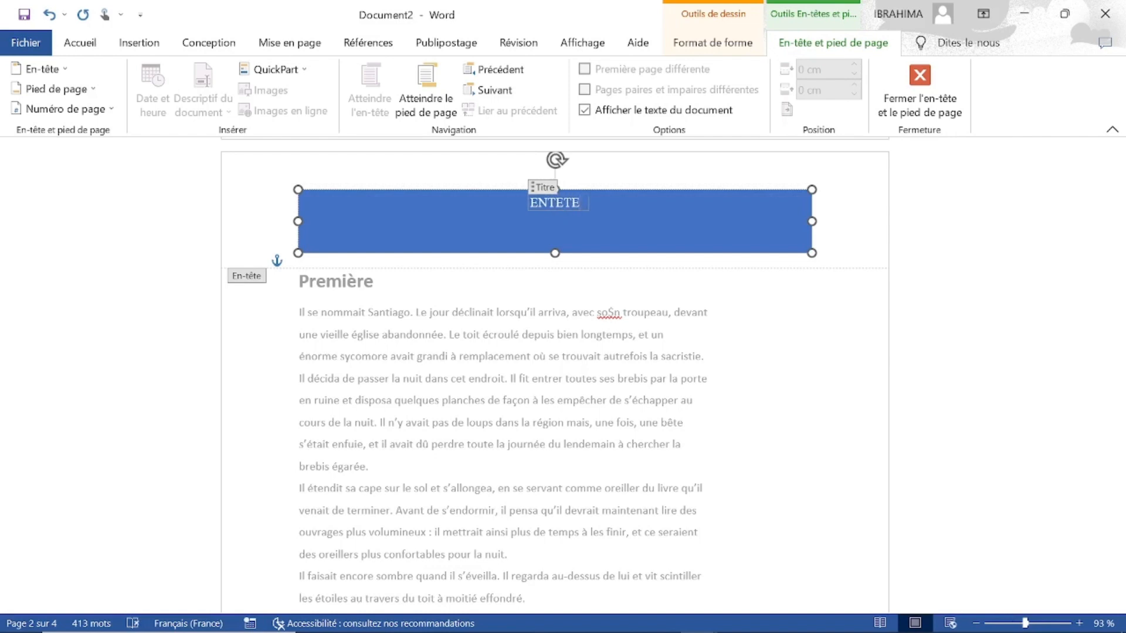
{"action": "key", "text": "Escape"}
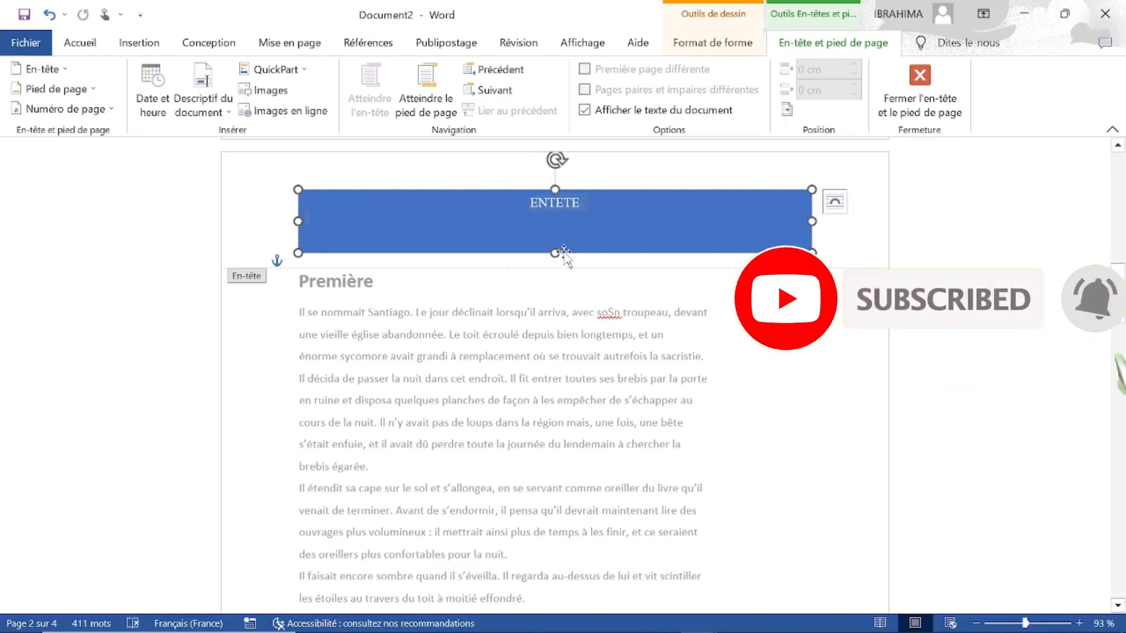
Shrink the blue header band to about half its height and leave header editing.
{"action": "left_click_drag", "start_coordinate": [555, 253], "coordinate": [554, 222]}
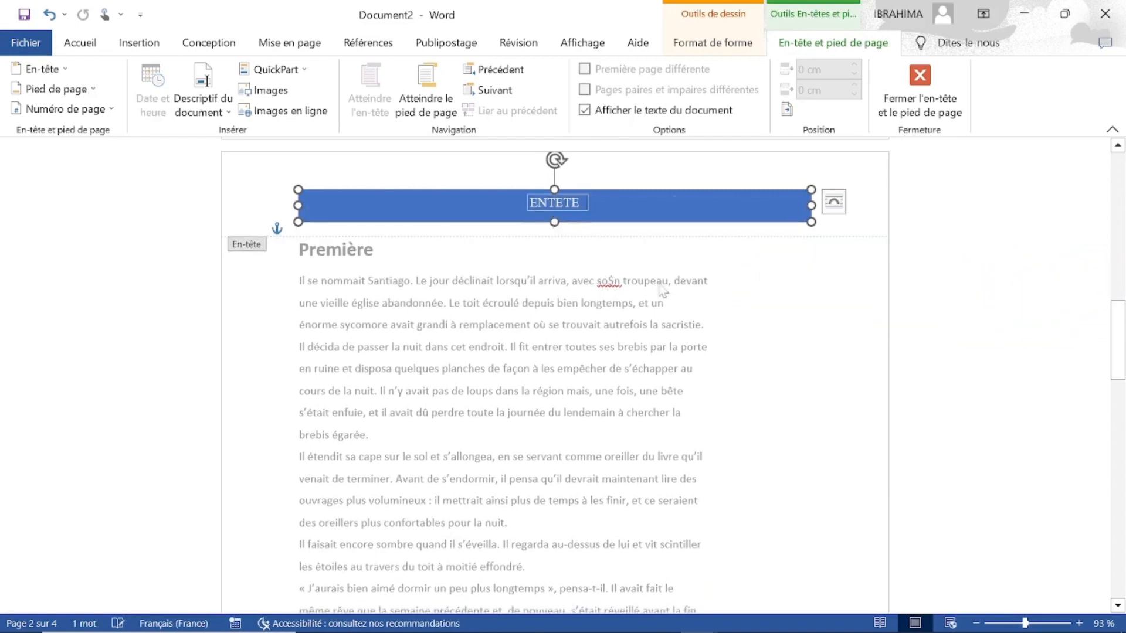
{"action": "left_click", "coordinate": [911, 84]}
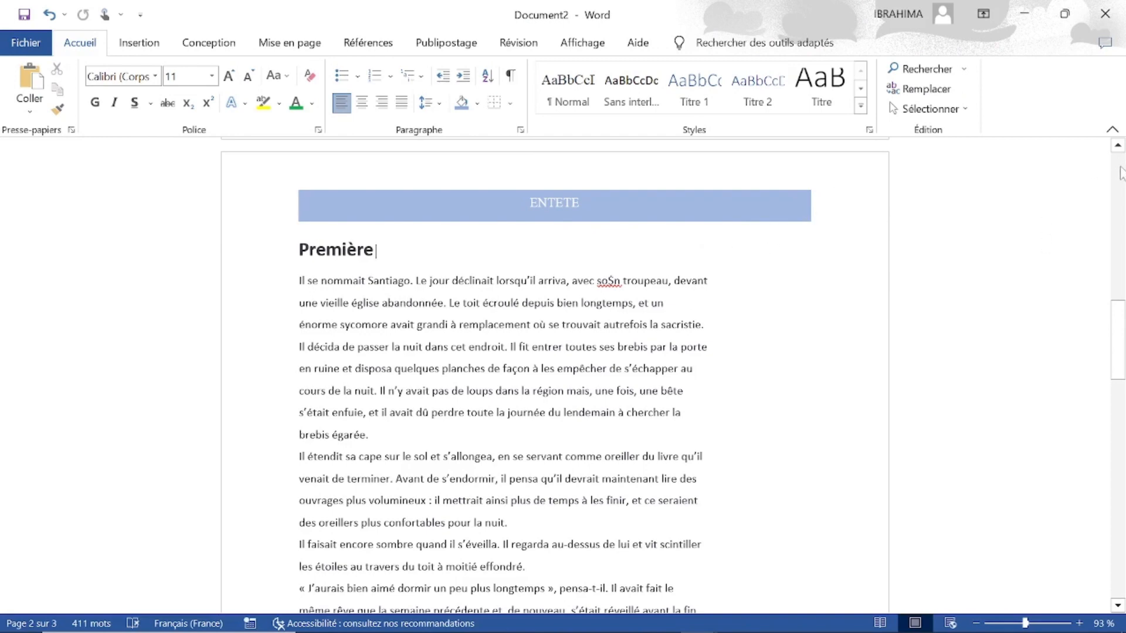
Look through all the pages, from the cover page to the blank page, to check where the header appears.
{"action": "left_click", "coordinate": [1118, 606]}
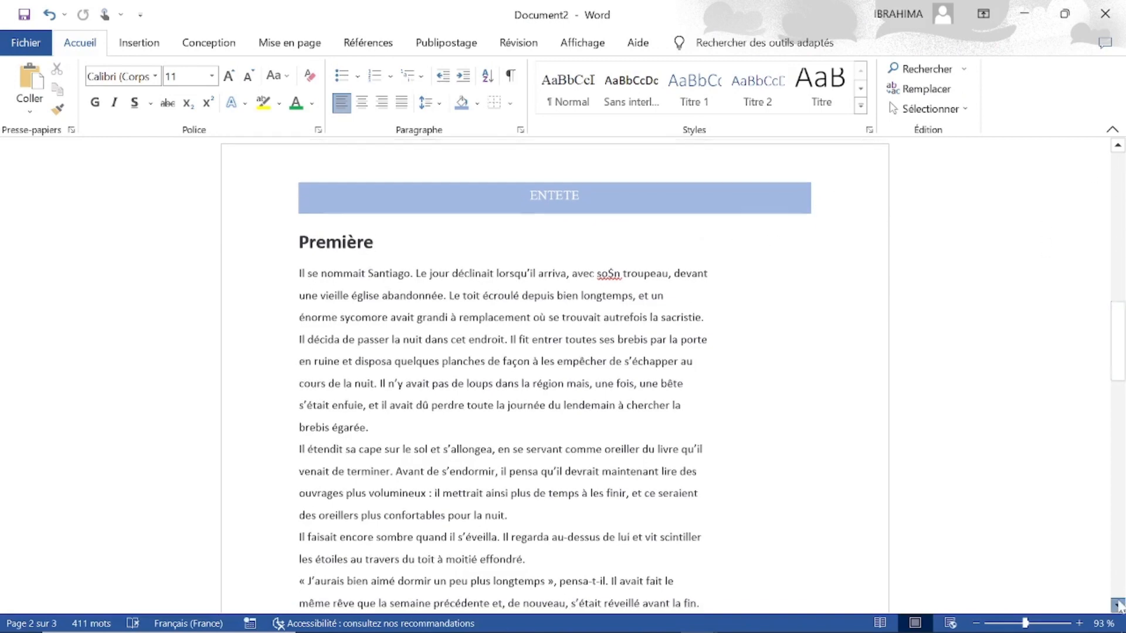
{"action": "left_click_drag", "start_coordinate": [1118, 606], "coordinate": [1118, 605]}
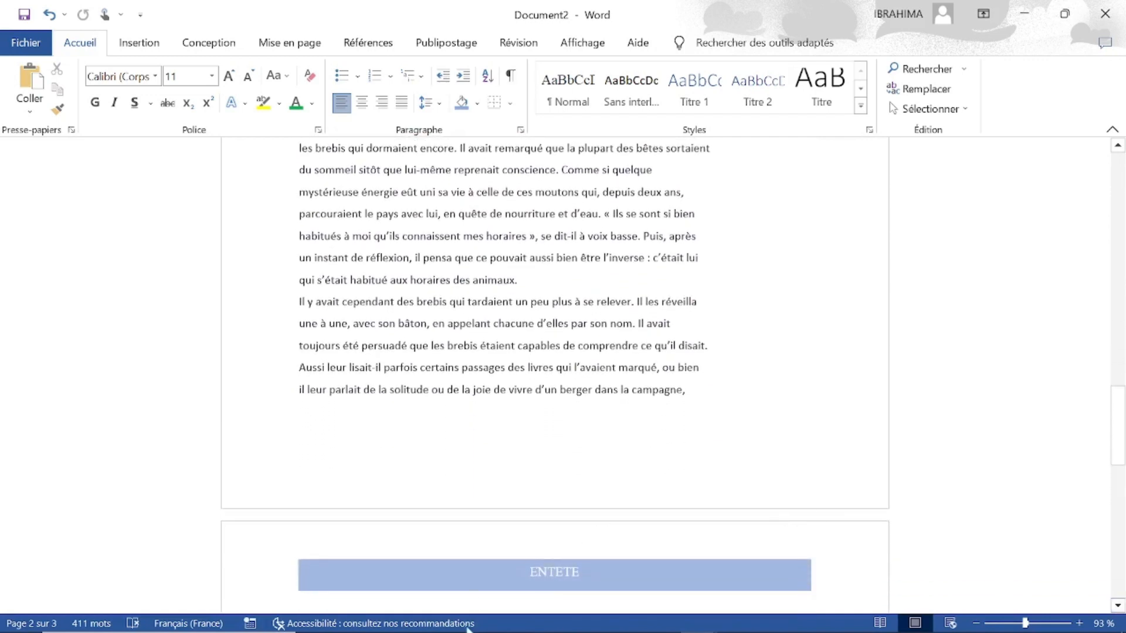
{"action": "left_click_drag", "start_coordinate": [1118, 606], "coordinate": [1118, 607]}
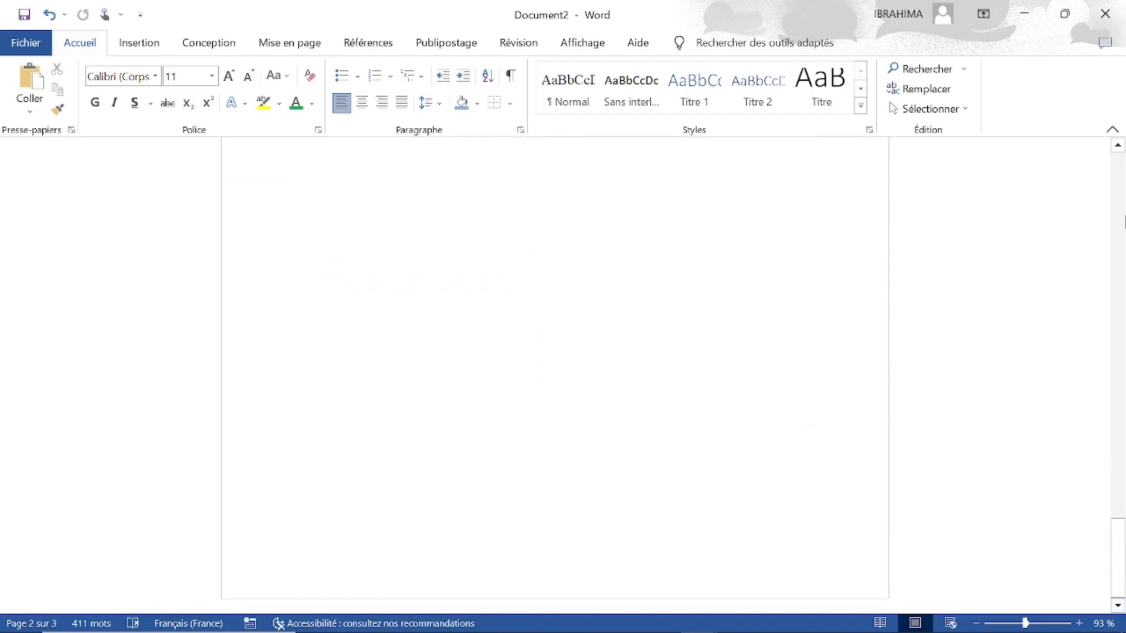
{"action": "left_click_drag", "start_coordinate": [1119, 218], "coordinate": [1121, 166]}
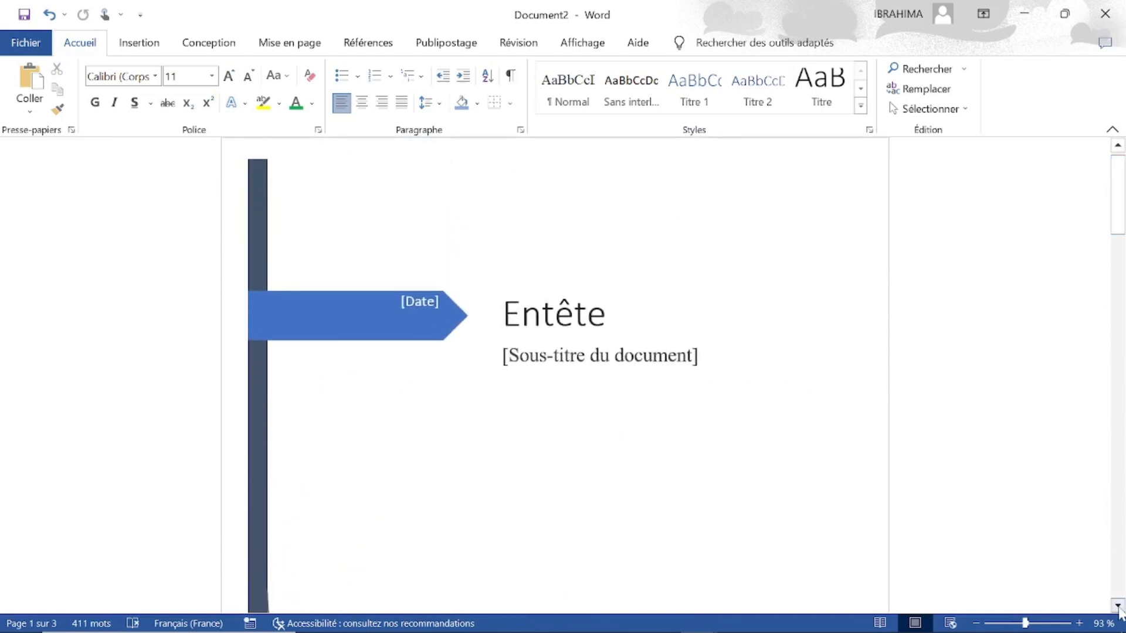
{"action": "left_click_drag", "start_coordinate": [1118, 606], "coordinate": [1118, 607]}
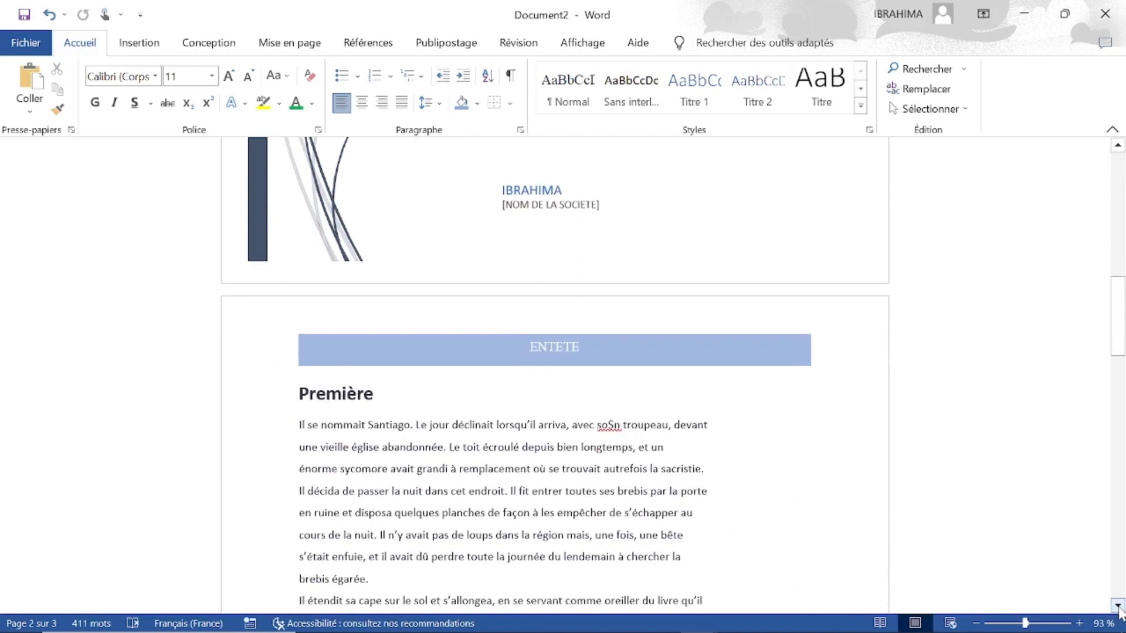
Return to the cover page and review the document down to the end of the page headed "Première".
{"action": "left_click", "coordinate": [1116, 172]}
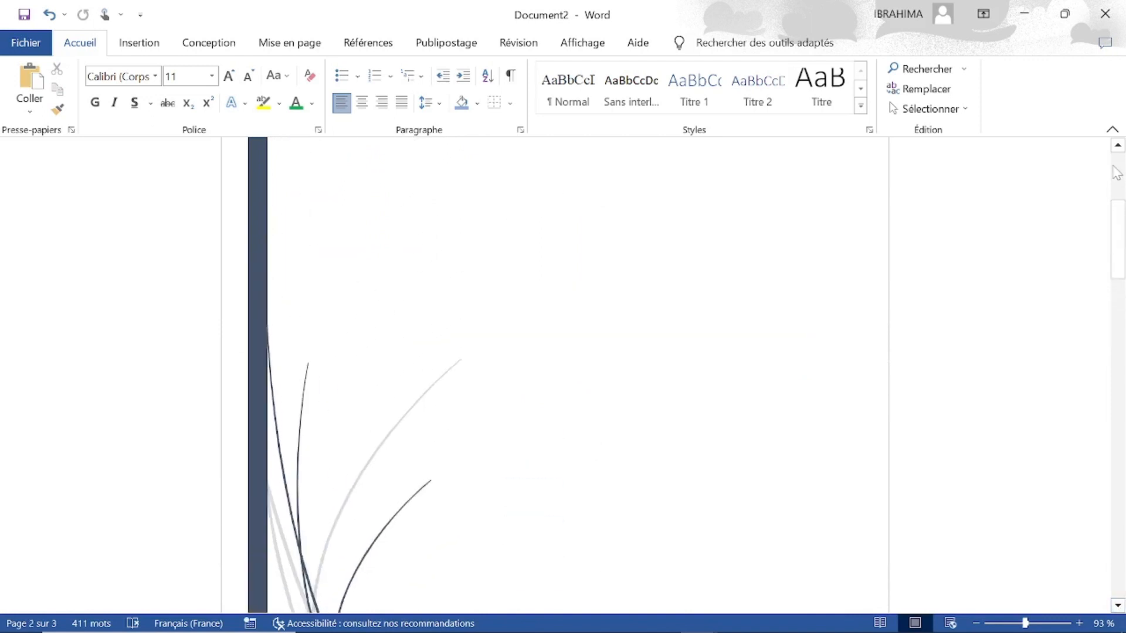
{"action": "left_click", "coordinate": [1120, 170]}
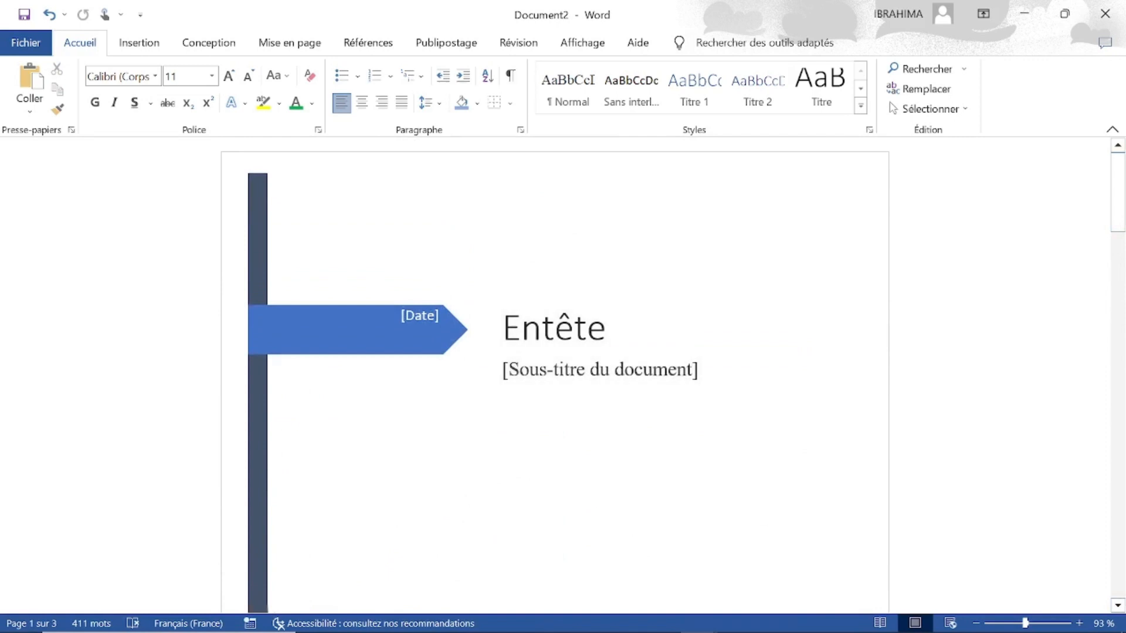
{"action": "scroll", "coordinate": [555, 375], "scroll_direction": "down", "scroll_amount": 8}
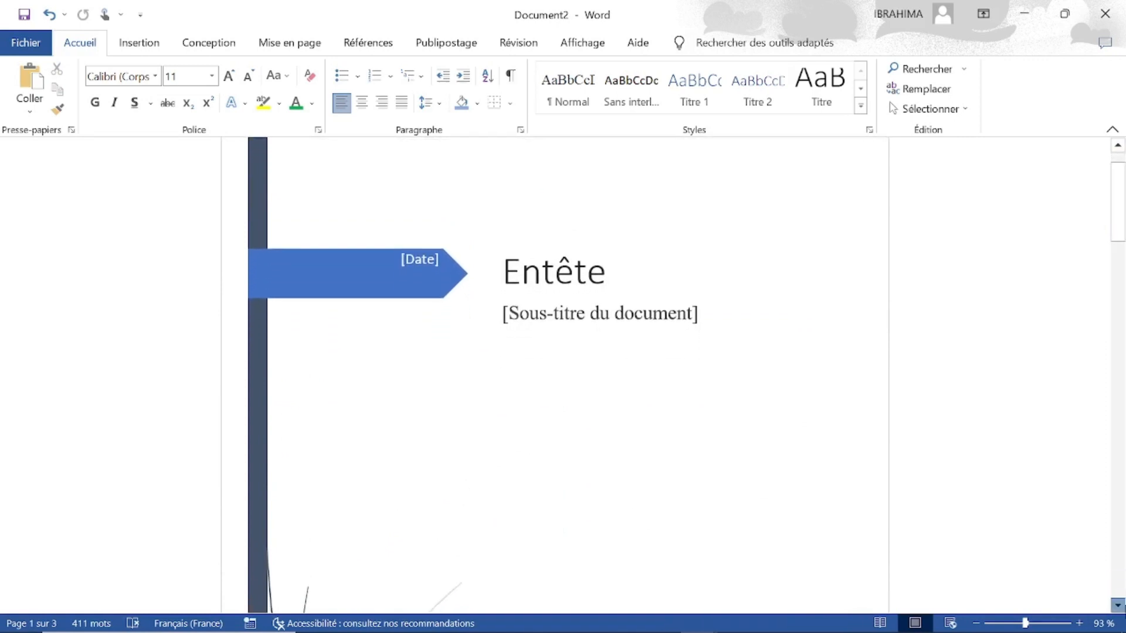
{"action": "scroll", "coordinate": [1117, 604], "scroll_direction": "down", "scroll_amount": 8}
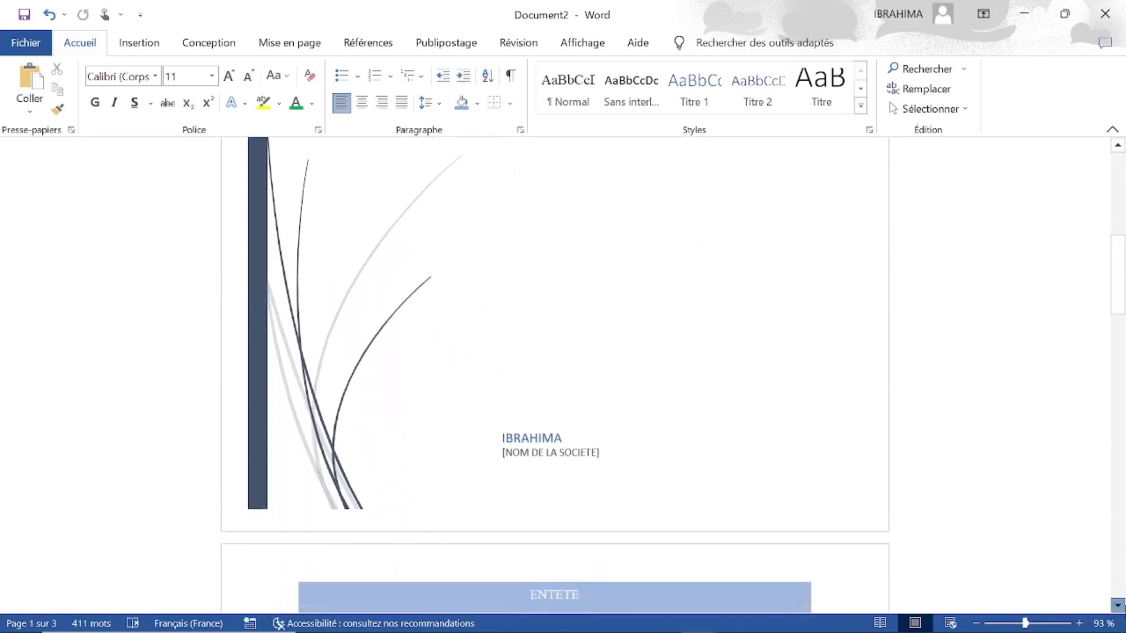
{"action": "scroll", "coordinate": [1118, 605], "scroll_direction": "down", "scroll_amount": 8}
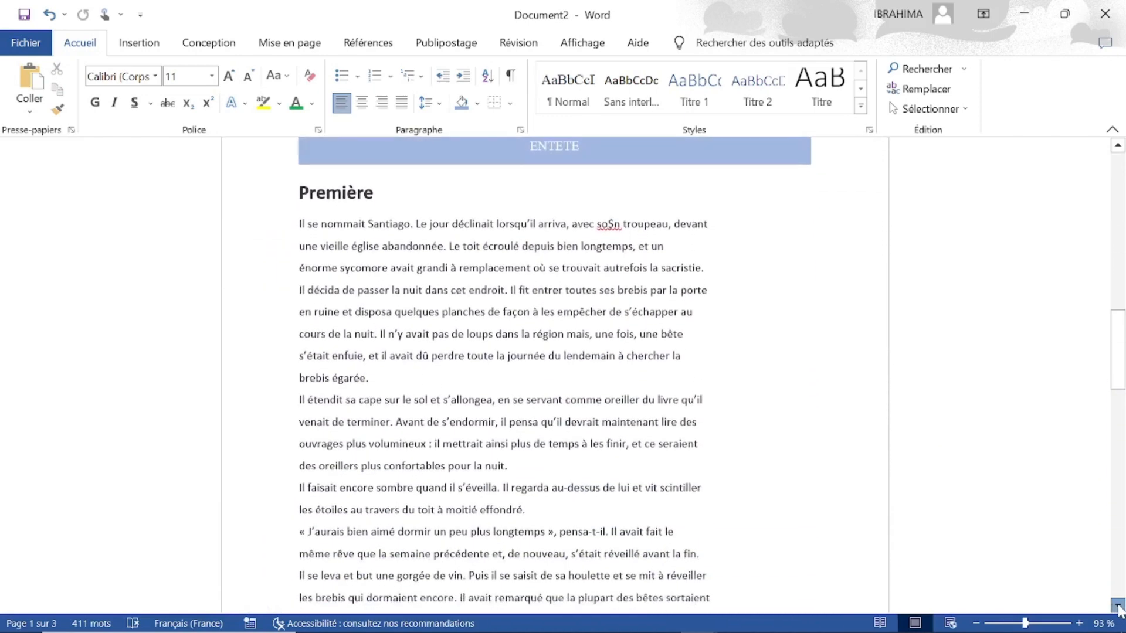
{"action": "scroll", "coordinate": [1118, 604], "scroll_direction": "down", "scroll_amount": 5}
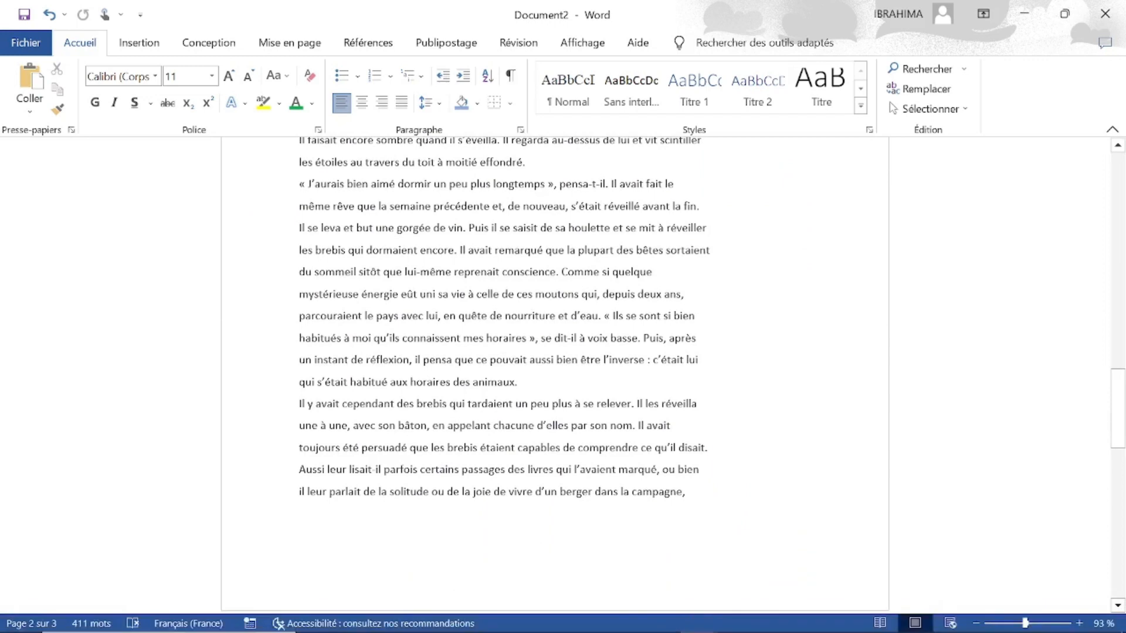
{"action": "scroll", "coordinate": [1118, 605], "scroll_direction": "down", "scroll_amount": 2}
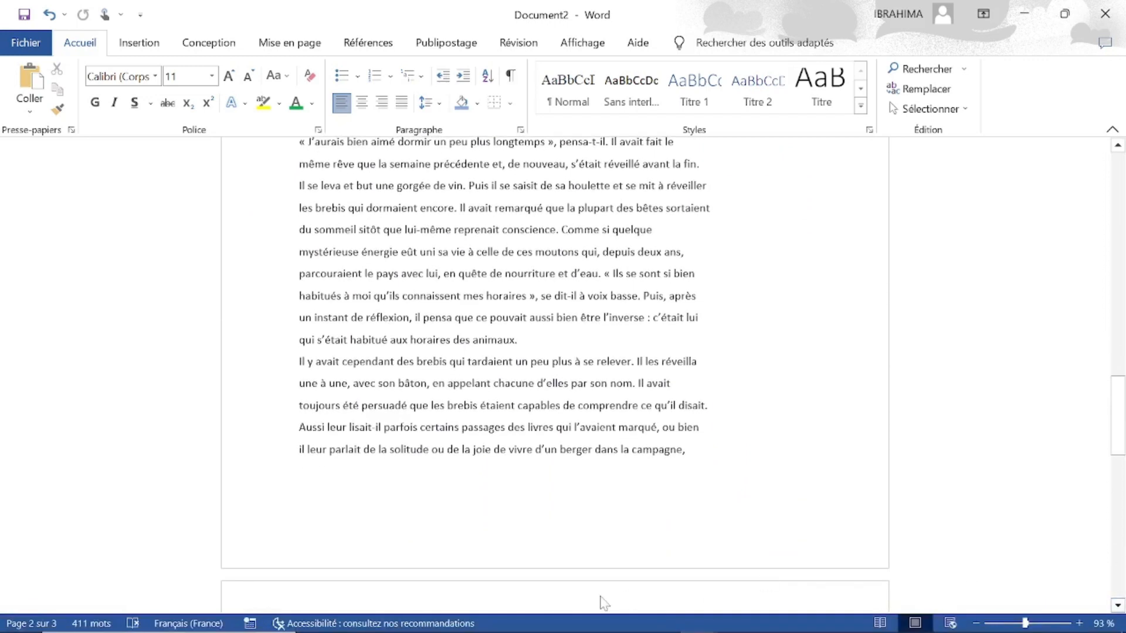
Insert the predefined "Ion (foncé)" footer on the page headed "Première".
{"action": "left_click", "coordinate": [130, 46]}
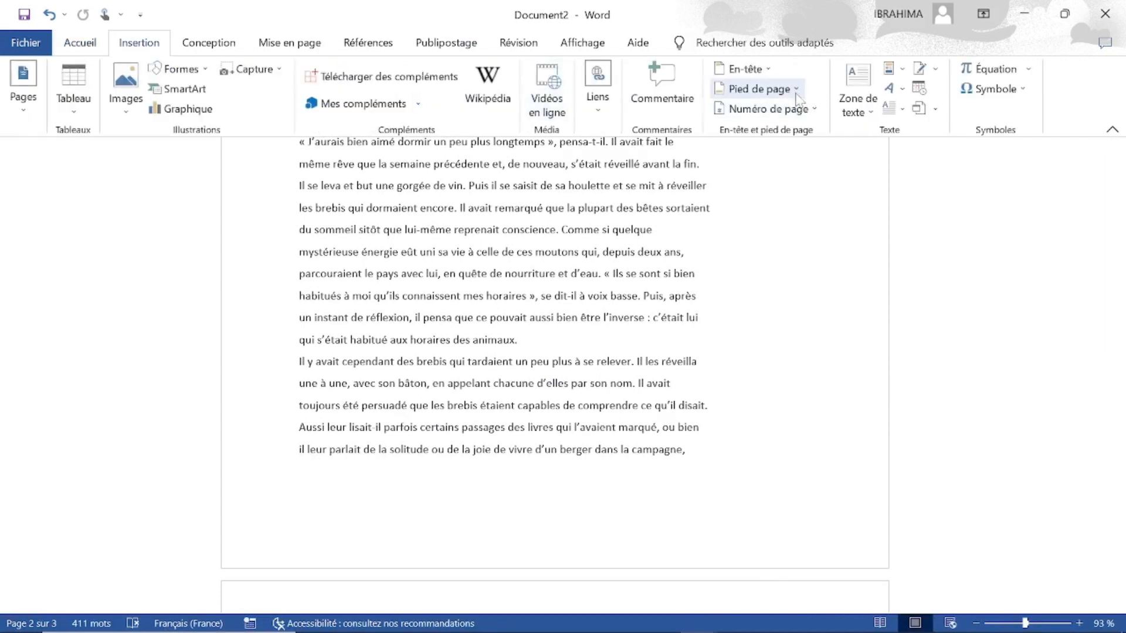
{"action": "left_click", "coordinate": [799, 93]}
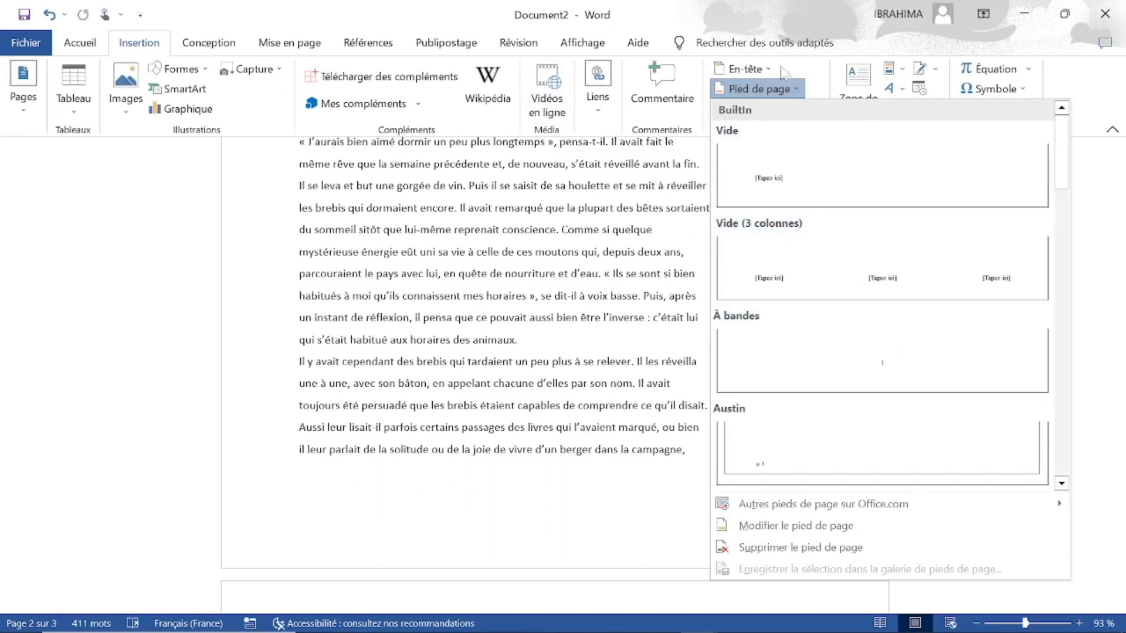
{"action": "left_click", "coordinate": [1061, 483]}
{"action": "left_click", "coordinate": [1061, 483]}
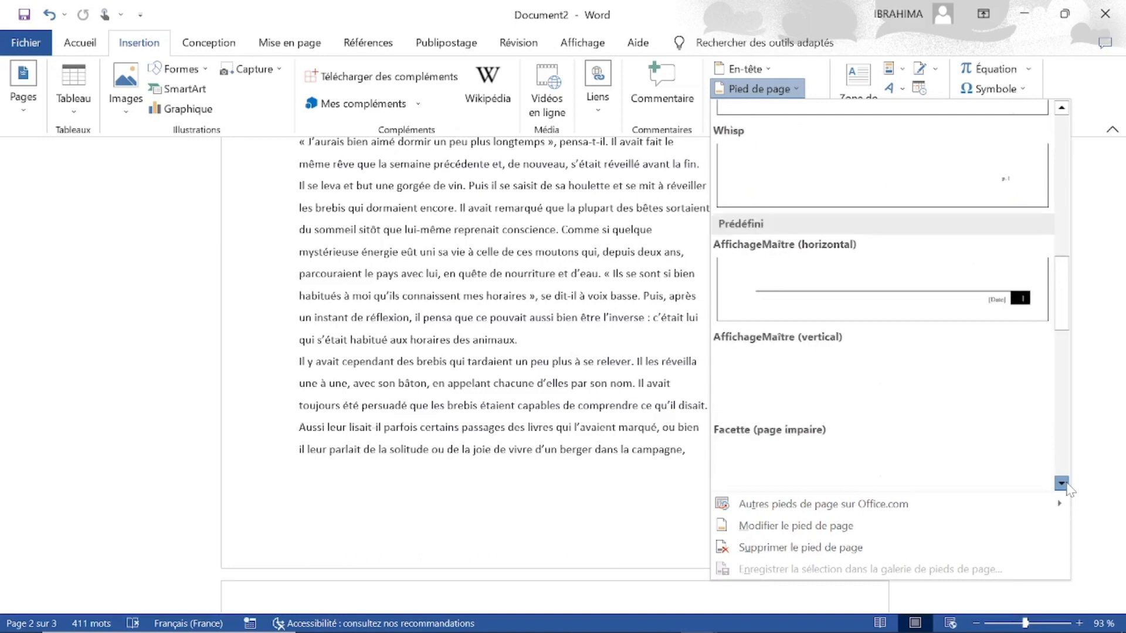
{"action": "left_click", "coordinate": [1066, 486]}
{"action": "left_click", "coordinate": [1066, 486]}
{"action": "left_click", "coordinate": [1066, 486]}
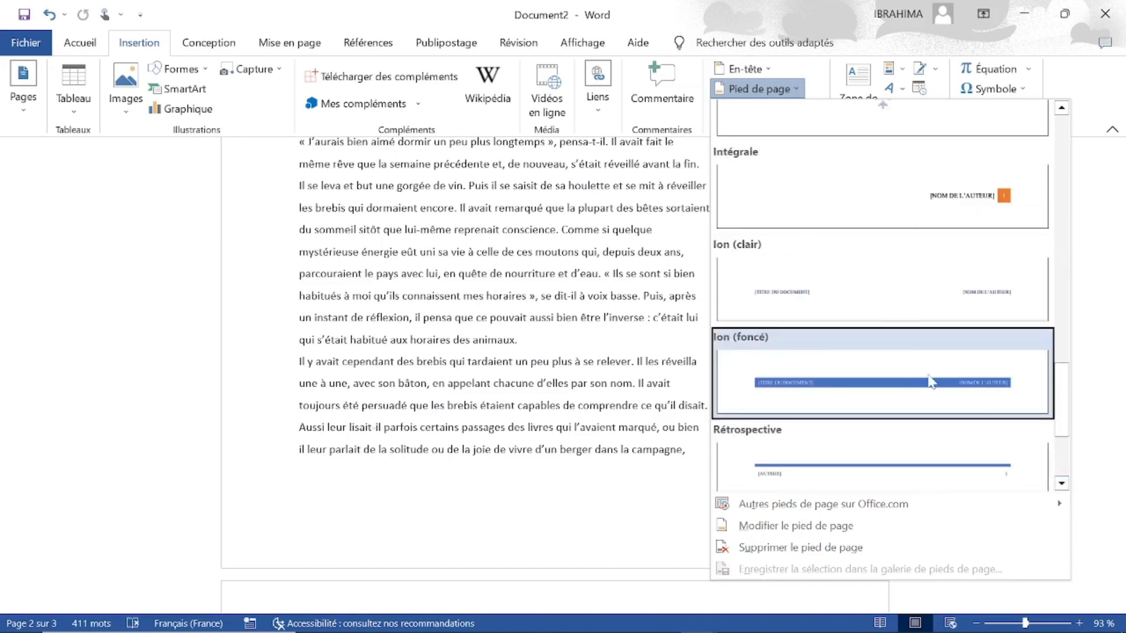
{"action": "left_click", "coordinate": [913, 395]}
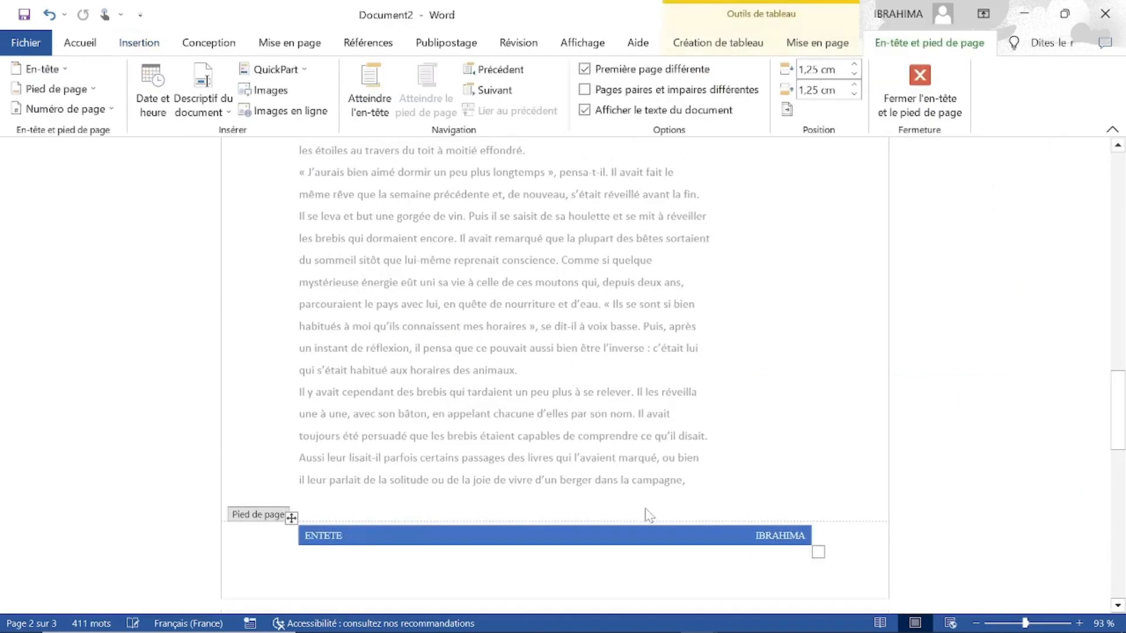
Replace the title text in the footer band with "PIED DE PAGE" and leave footer editing.
{"action": "left_click", "coordinate": [324, 536]}
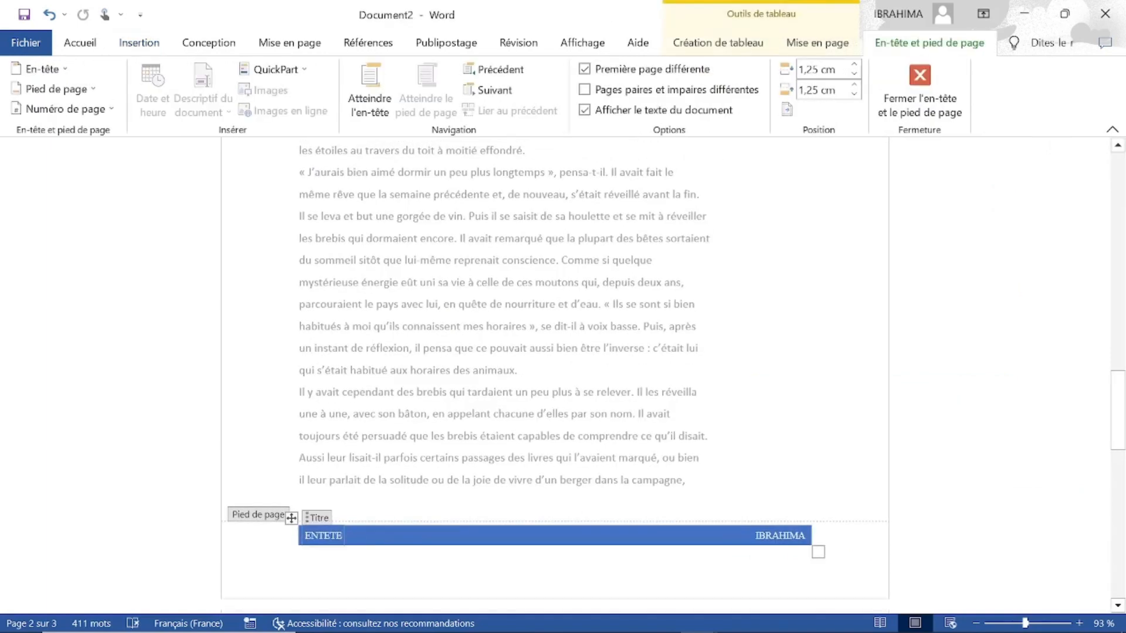
{"action": "key", "text": "BackSpace"}
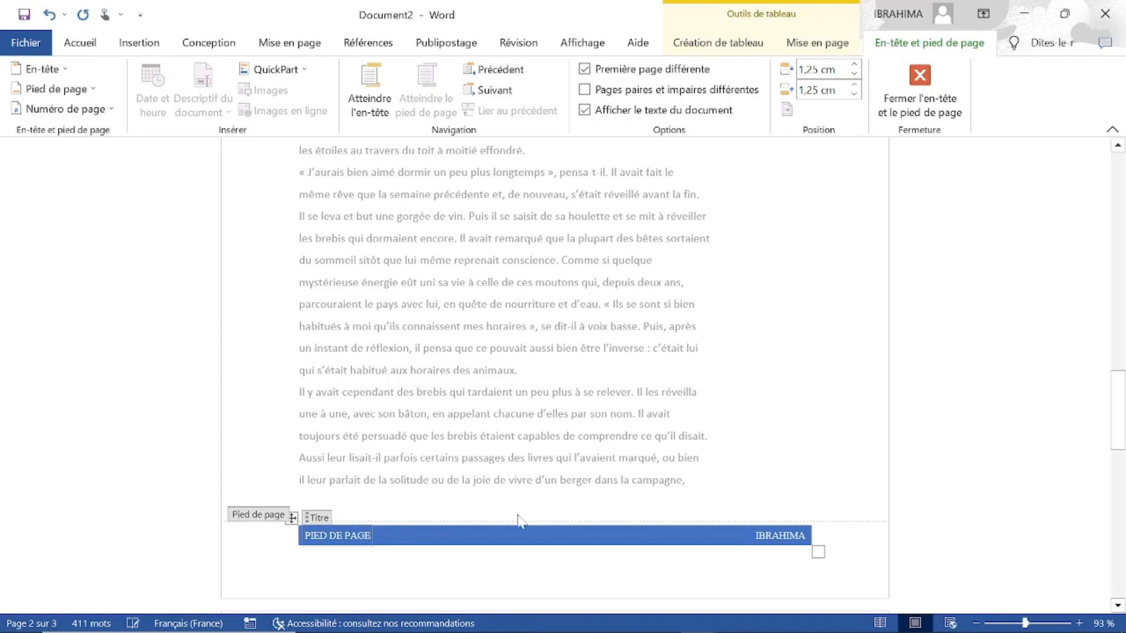
{"action": "left_click", "coordinate": [921, 80]}
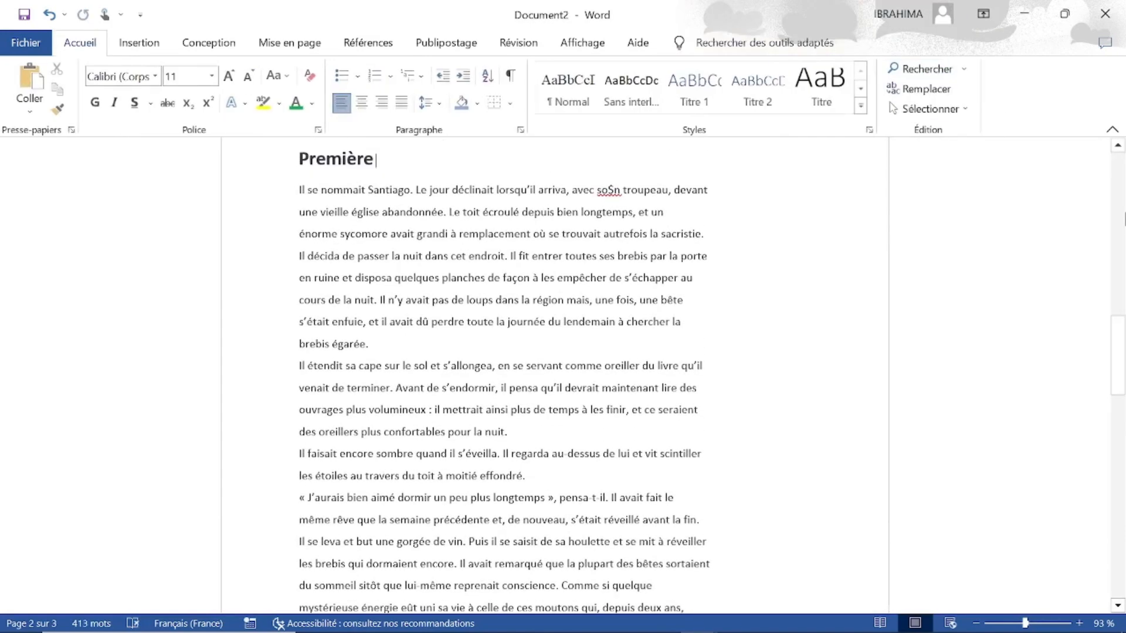
Review the cover page, text page and blank page to examine the title, header and footer text on each.
{"action": "scroll", "coordinate": [1121, 210], "scroll_direction": "up", "scroll_amount": 10}
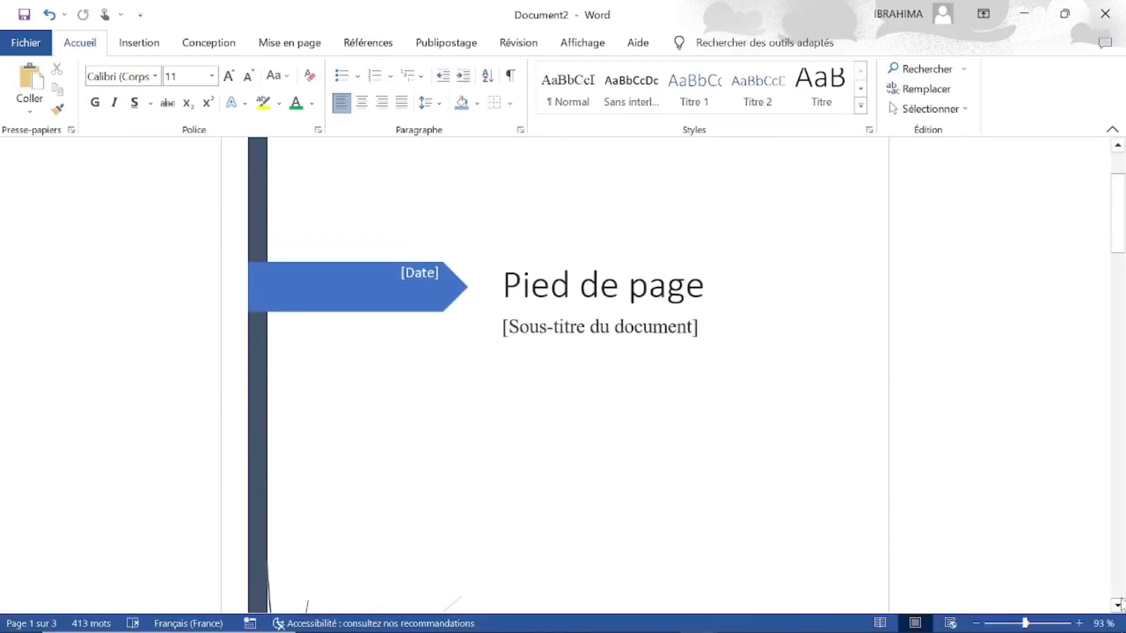
{"action": "scroll", "coordinate": [1120, 604], "scroll_direction": "down", "scroll_amount": 20}
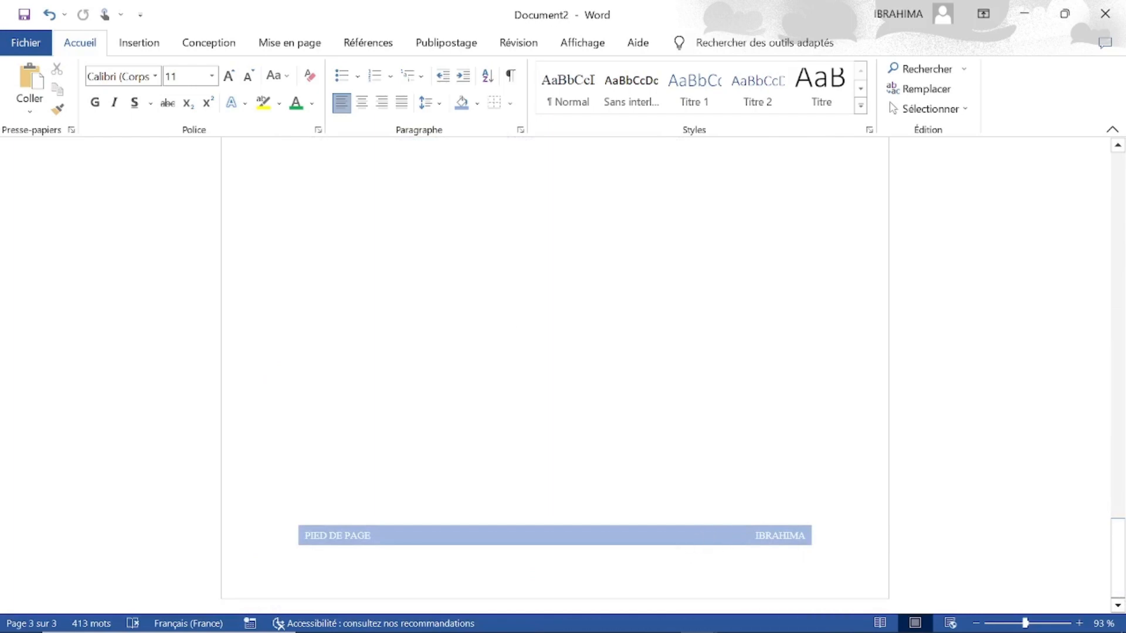
{"action": "scroll", "coordinate": [1121, 163], "scroll_direction": "up", "scroll_amount": 10}
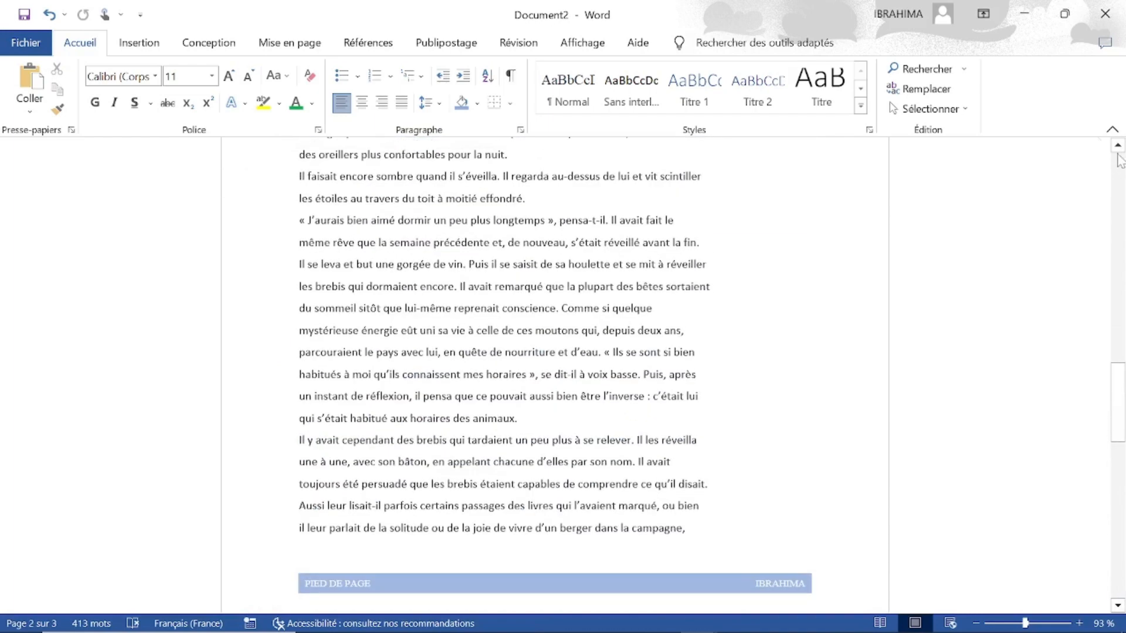
{"action": "left_click", "coordinate": [1118, 146]}
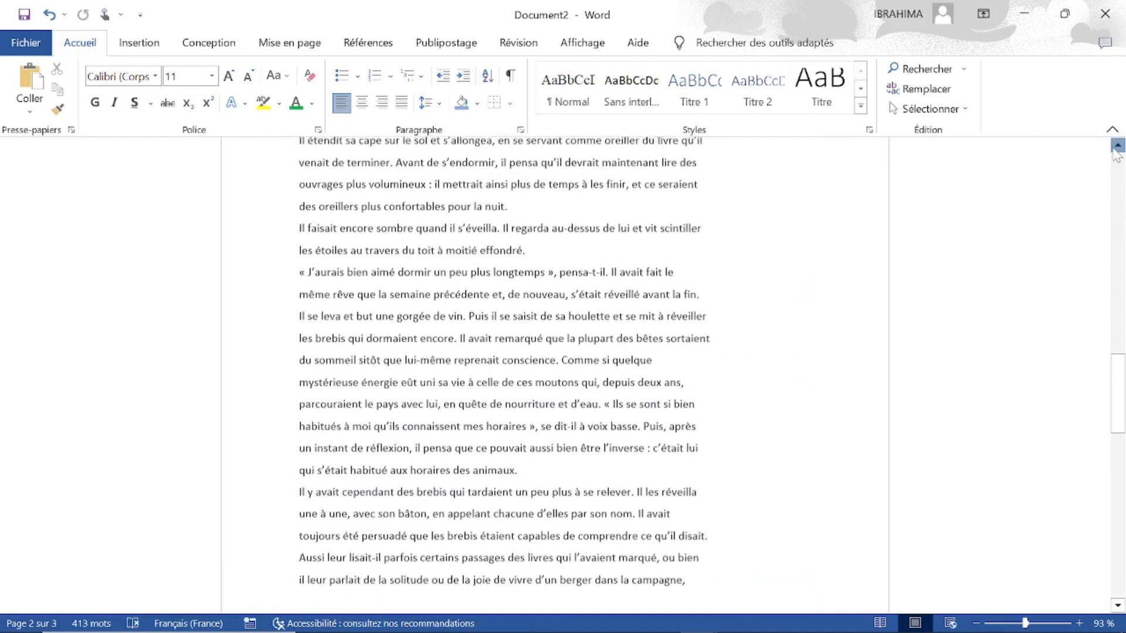
{"action": "scroll", "coordinate": [683, 449], "scroll_direction": "up", "scroll_amount": 10}
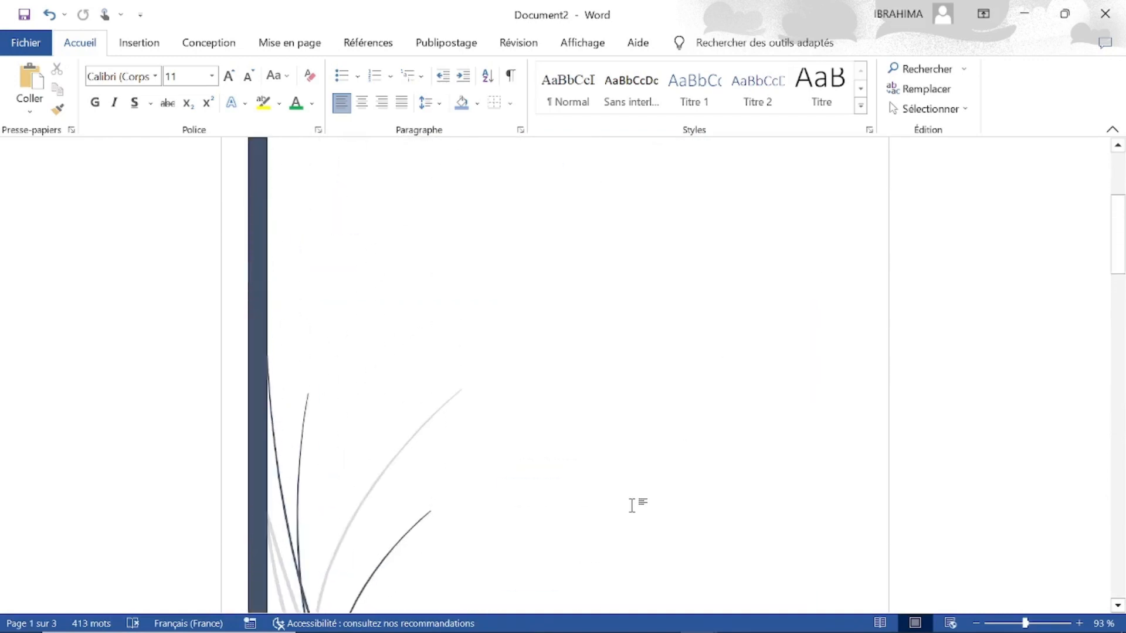
{"action": "scroll", "coordinate": [632, 506], "scroll_direction": "down", "scroll_amount": 5}
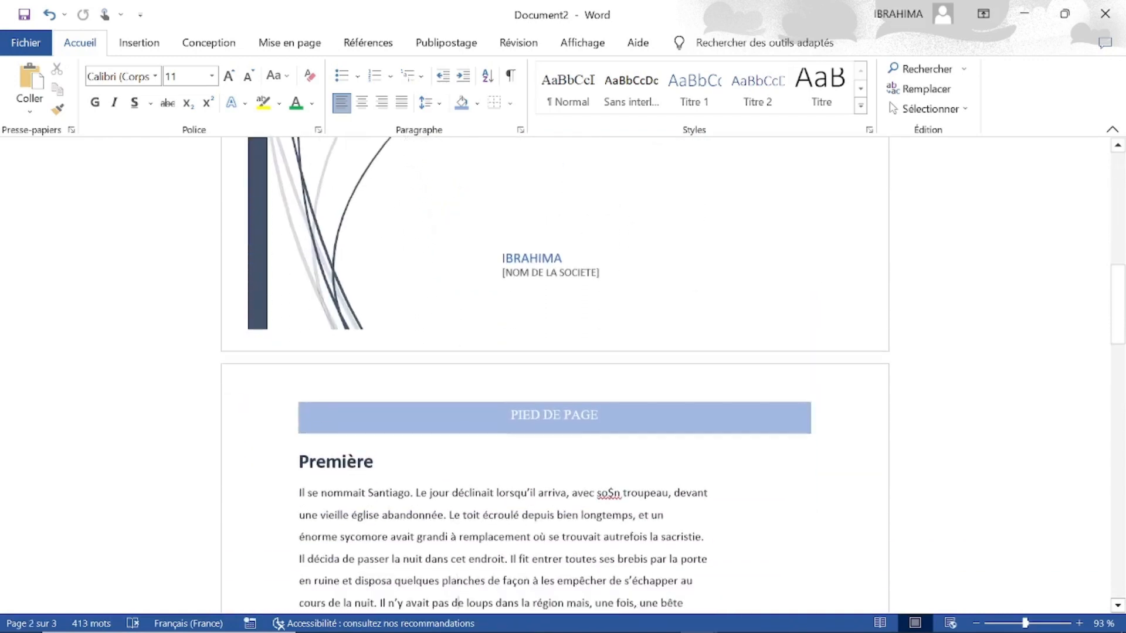
{"action": "scroll", "coordinate": [633, 513], "scroll_direction": "down", "scroll_amount": 7}
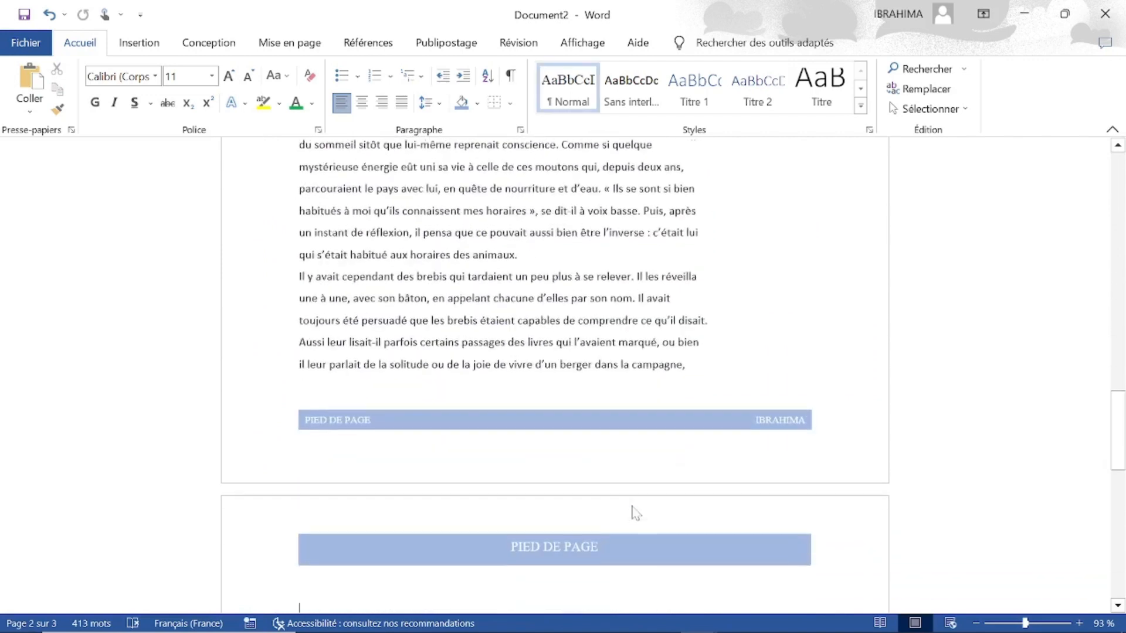
{"action": "scroll", "coordinate": [636, 512], "scroll_direction": "down", "scroll_amount": 1}
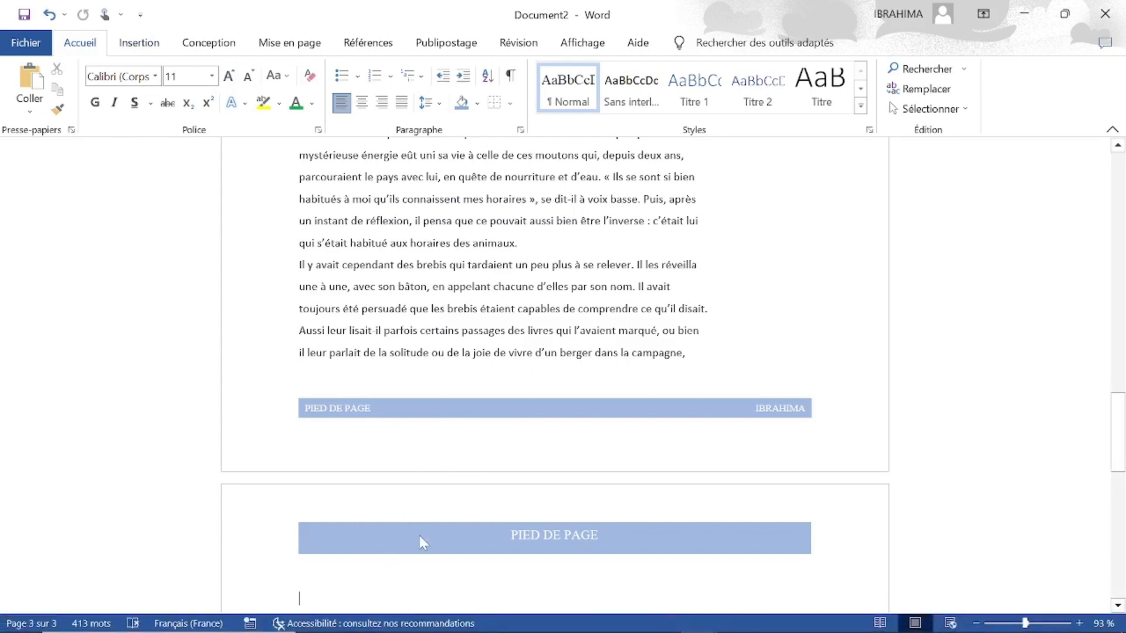
Open the footer of the text page for editing and remove it from the document.
{"action": "double_click", "coordinate": [420, 417]}
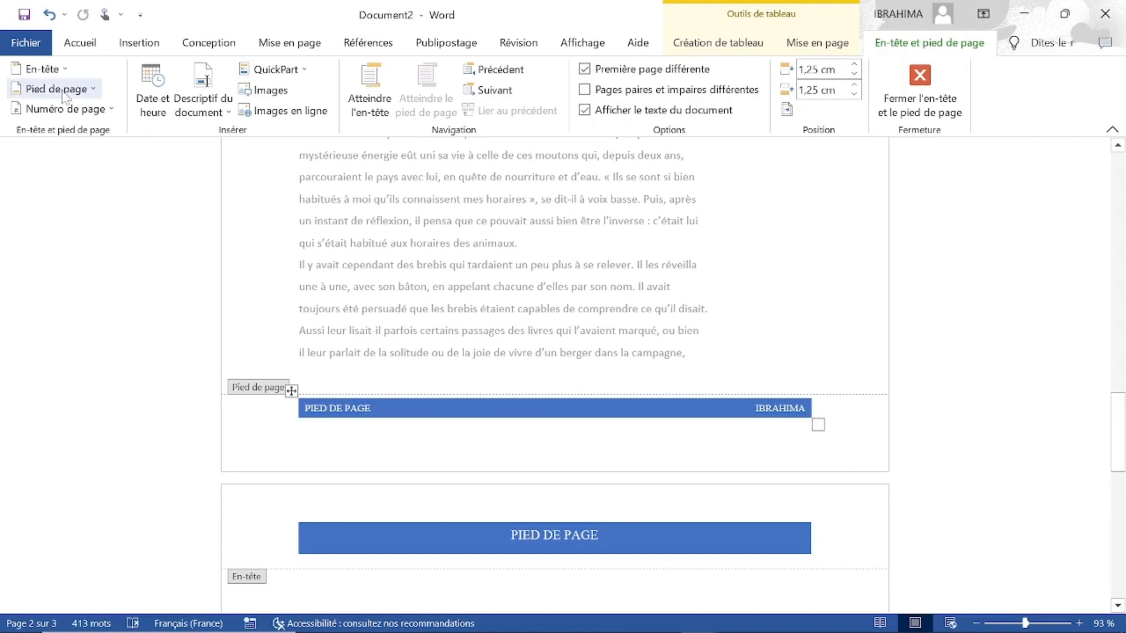
{"action": "left_click", "coordinate": [93, 89]}
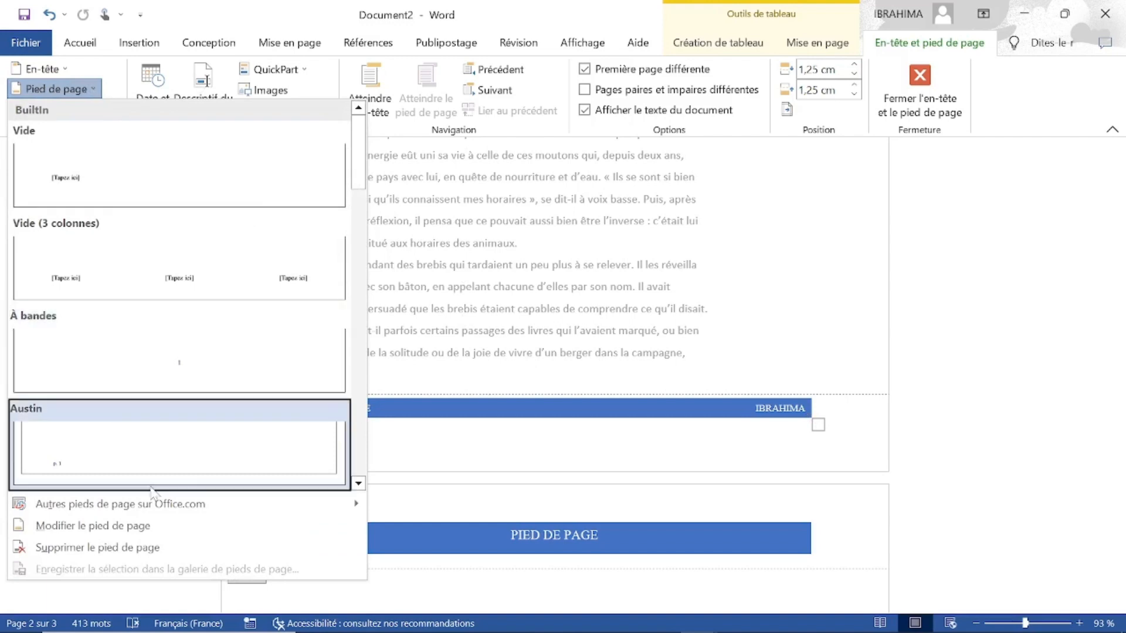
{"action": "left_click", "coordinate": [99, 548]}
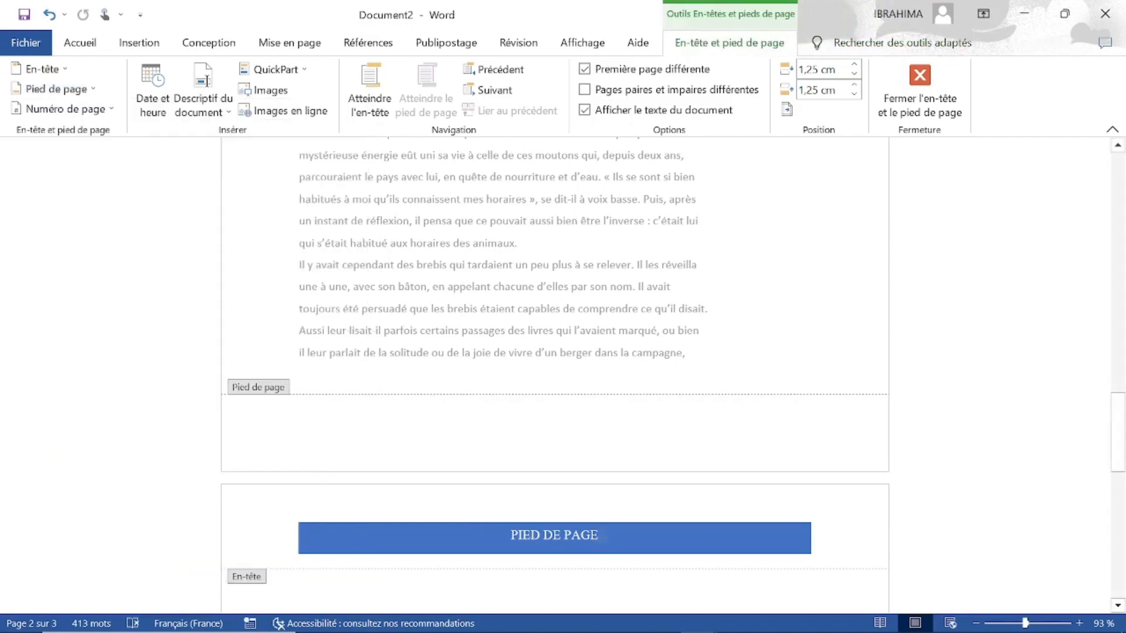
Remove the blue banded header from the document and leave header and footer editing.
{"action": "left_click", "coordinate": [554, 536]}
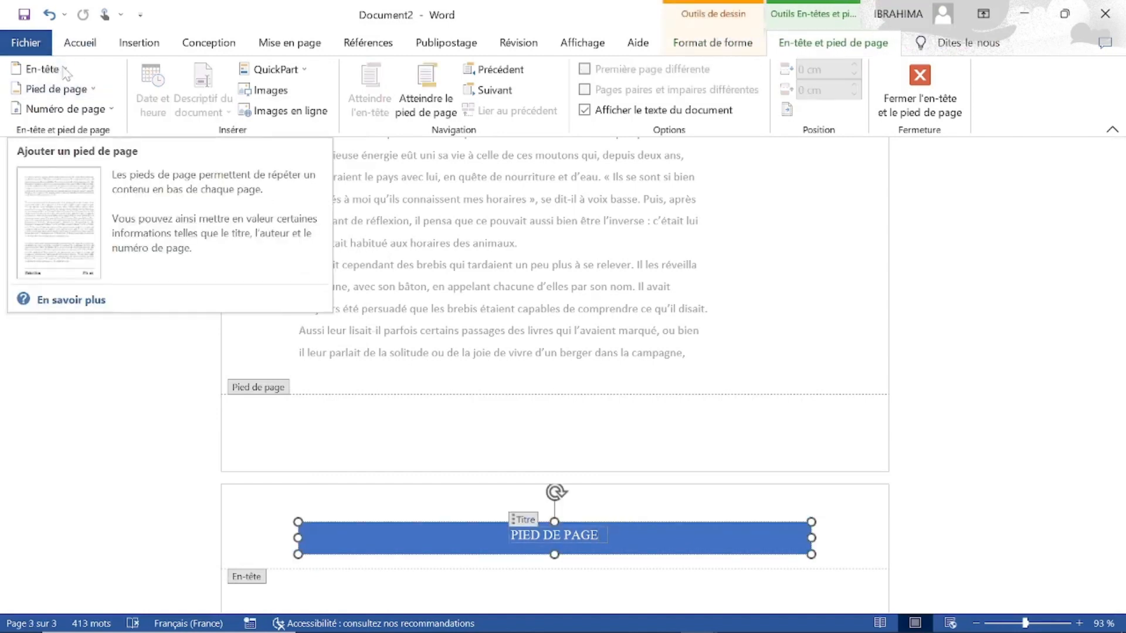
{"action": "left_click", "coordinate": [43, 69]}
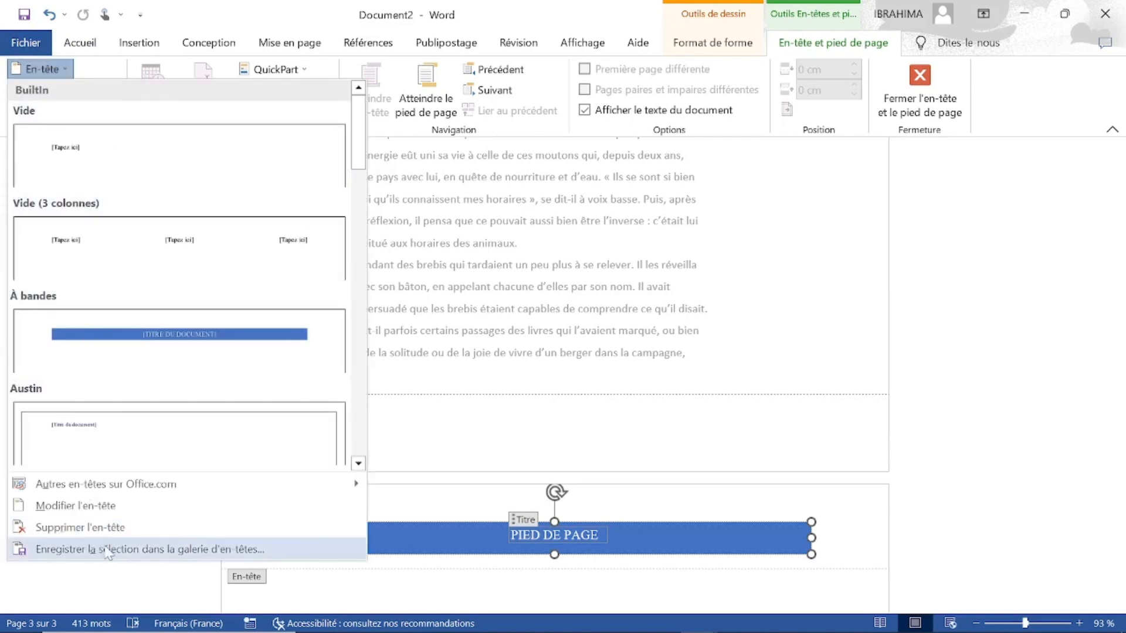
{"action": "left_click", "coordinate": [113, 530]}
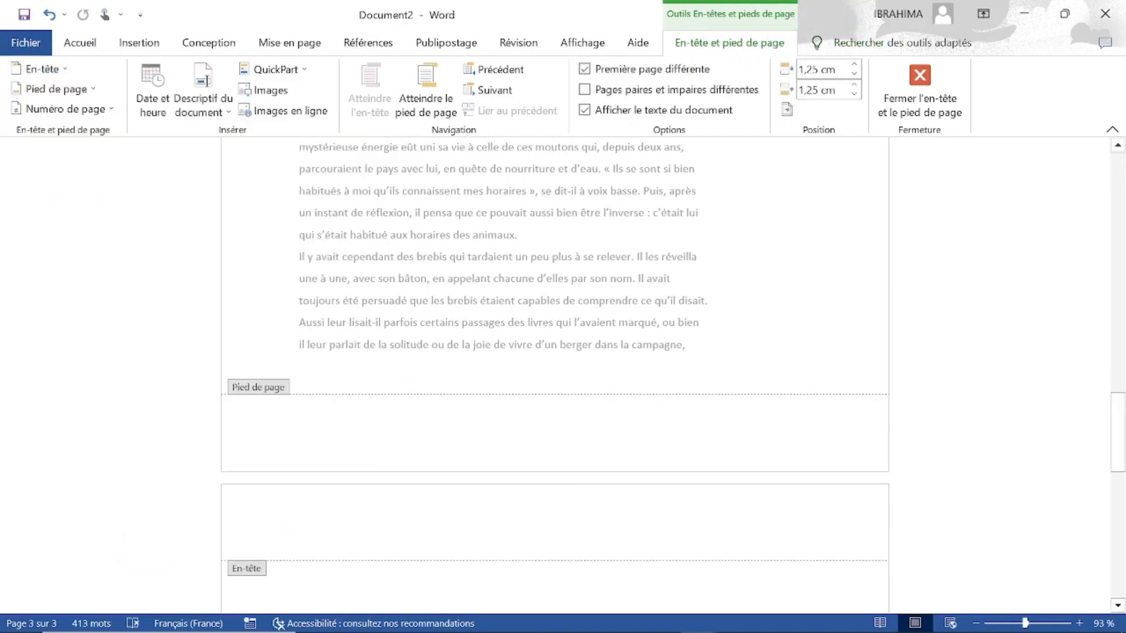
{"action": "left_click", "coordinate": [919, 97]}
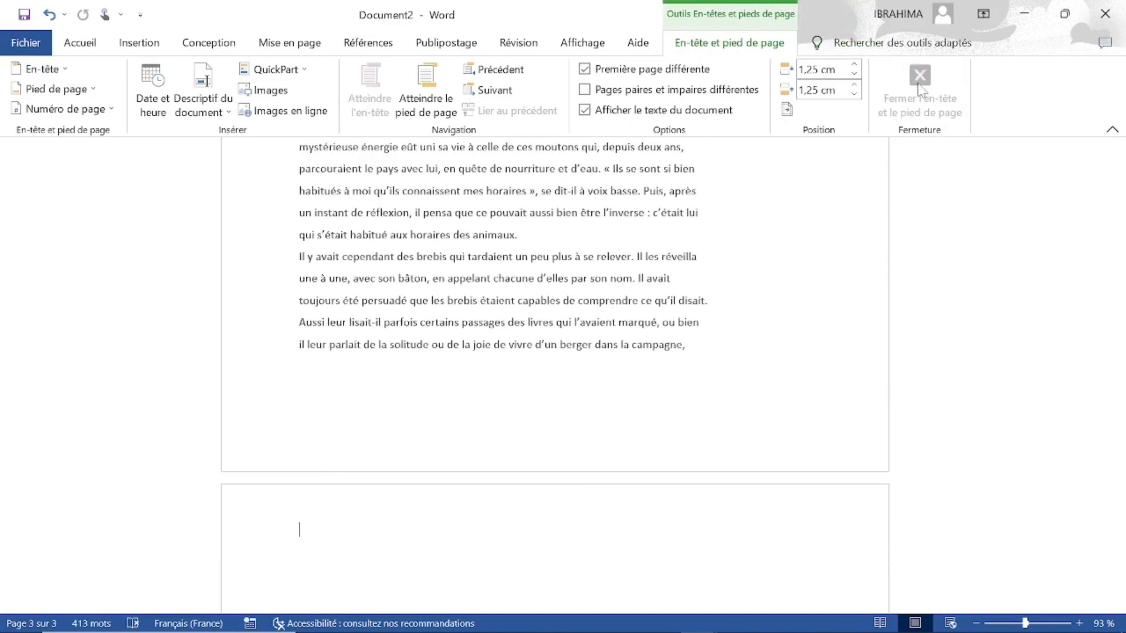
Review the cover page, text page and blank page to examine their header and footer areas.
{"action": "left_click", "coordinate": [1116, 198]}
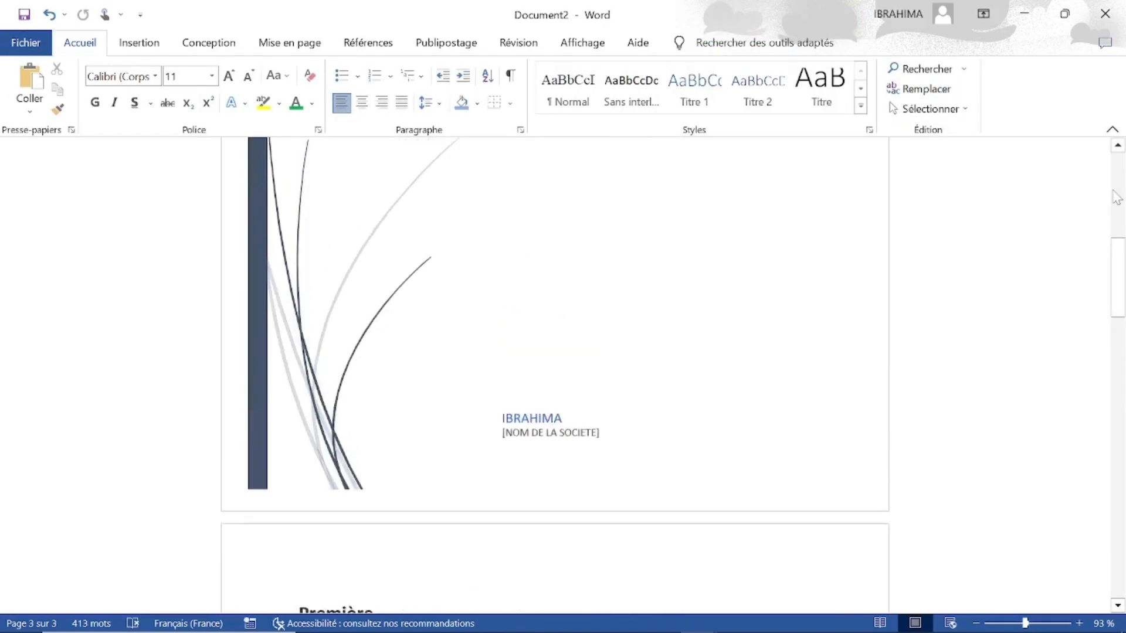
{"action": "left_click", "coordinate": [1116, 595]}
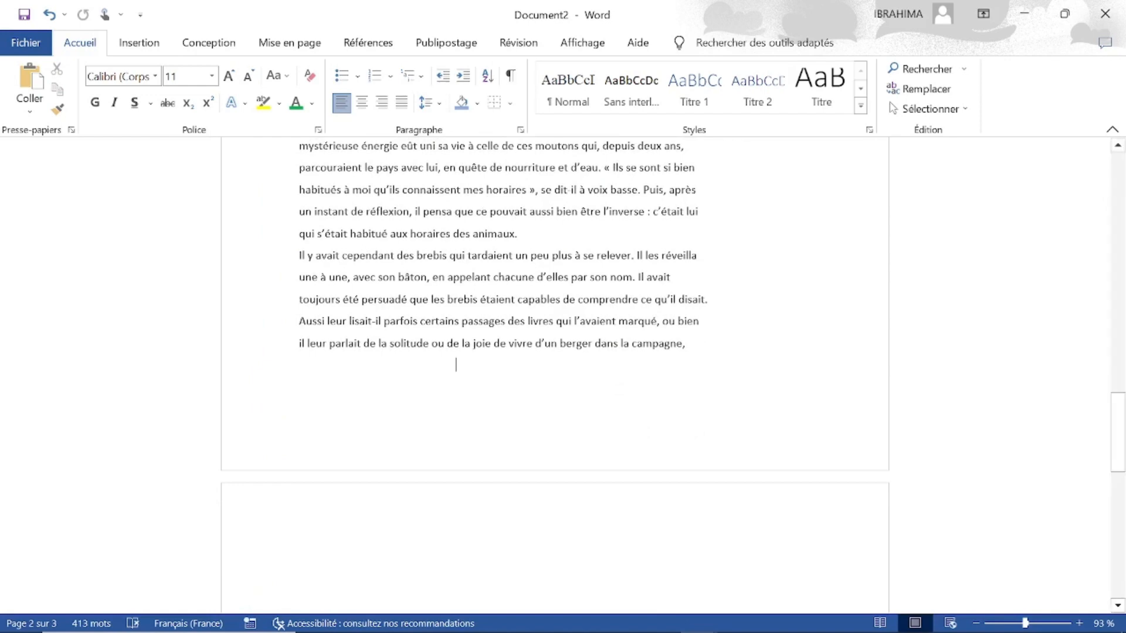
{"action": "left_click", "coordinate": [1116, 186]}
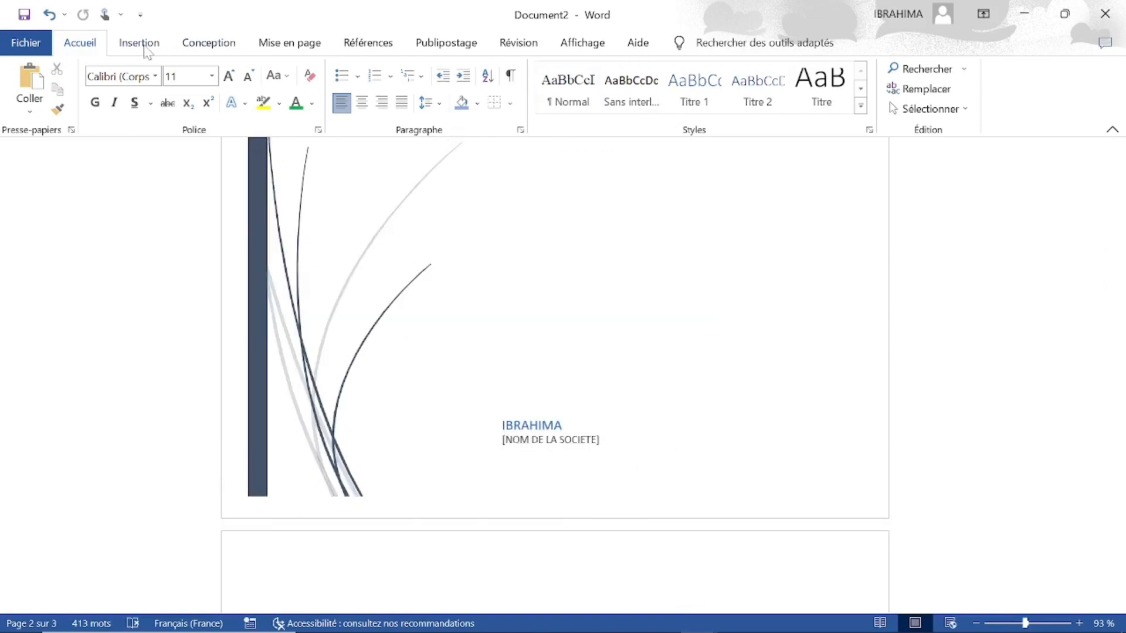
Browse the page number designs offered for the top of the page, the page margins and the current position.
{"action": "left_click", "coordinate": [139, 43]}
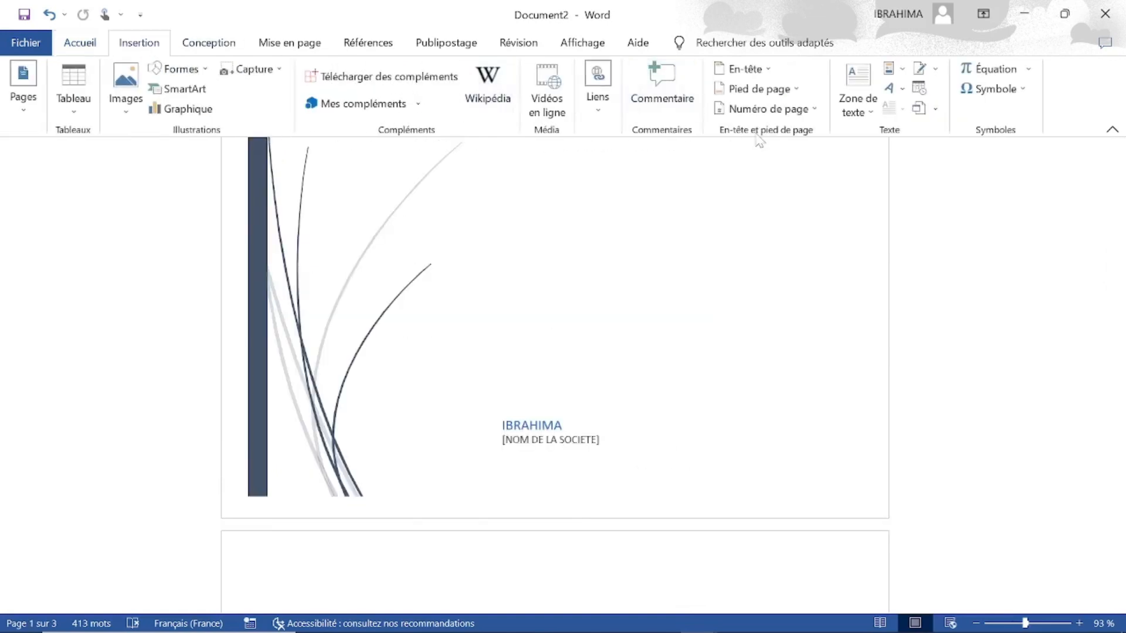
{"action": "left_click", "coordinate": [819, 110]}
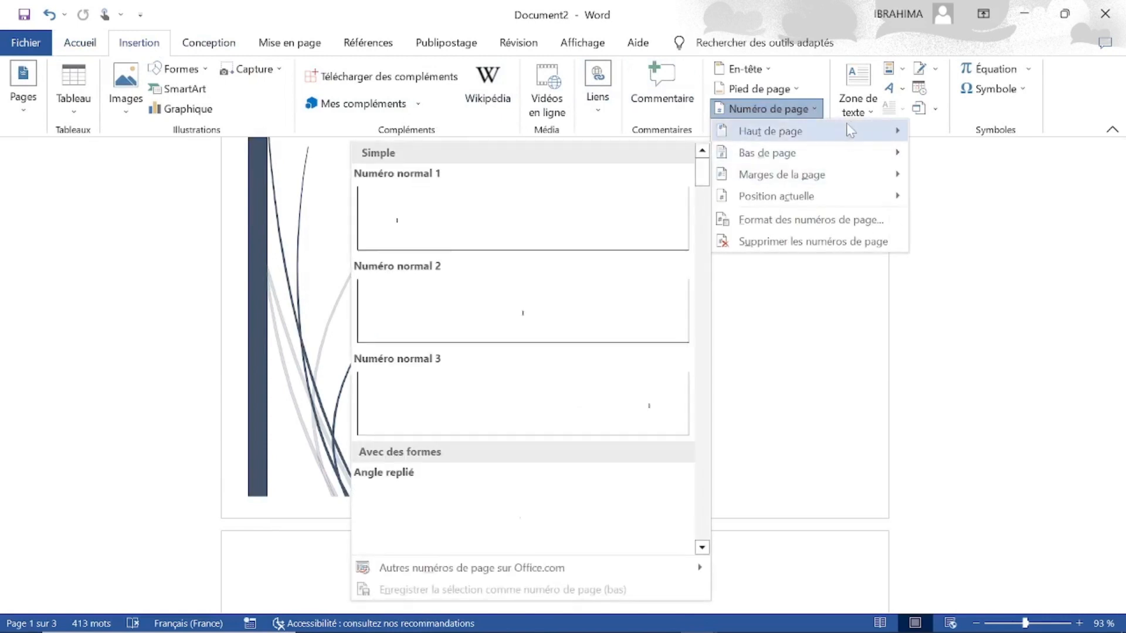
{"action": "mouse_move", "coordinate": [882, 132]}
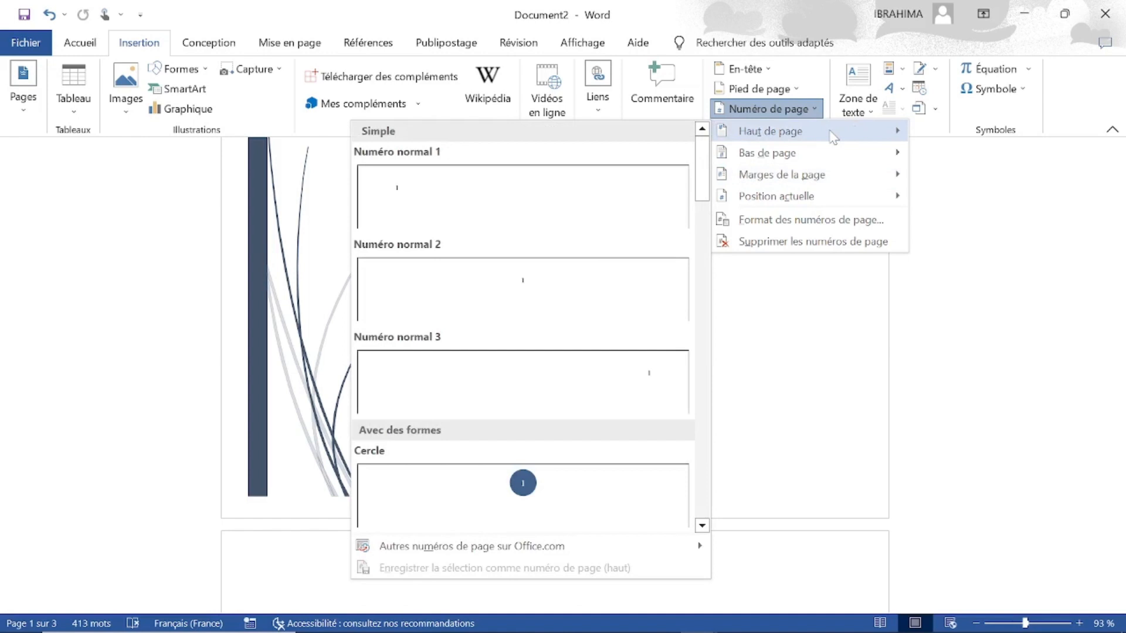
{"action": "mouse_move", "coordinate": [871, 179]}
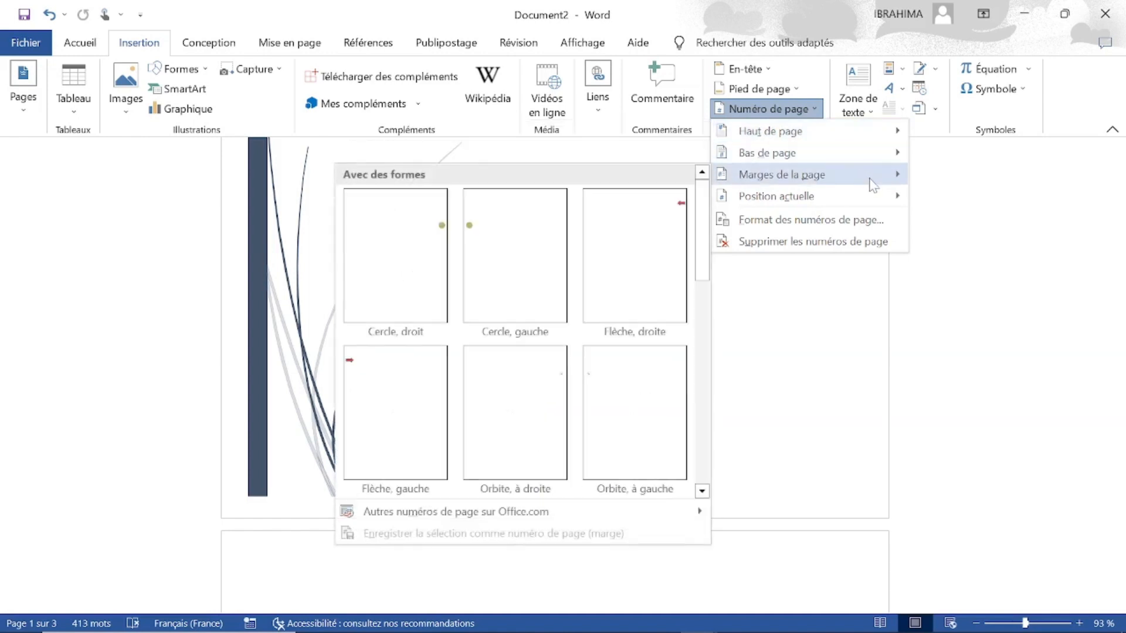
{"action": "mouse_move", "coordinate": [873, 205]}
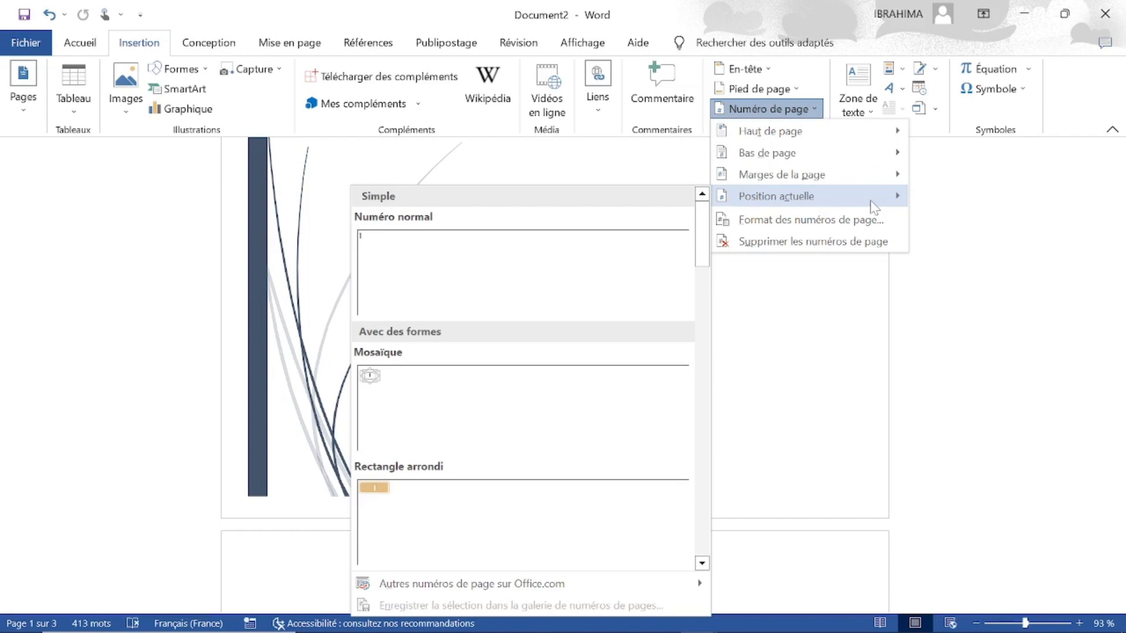
Examine the range of page number designs available for the bottom of the page.
{"action": "mouse_move", "coordinate": [865, 154]}
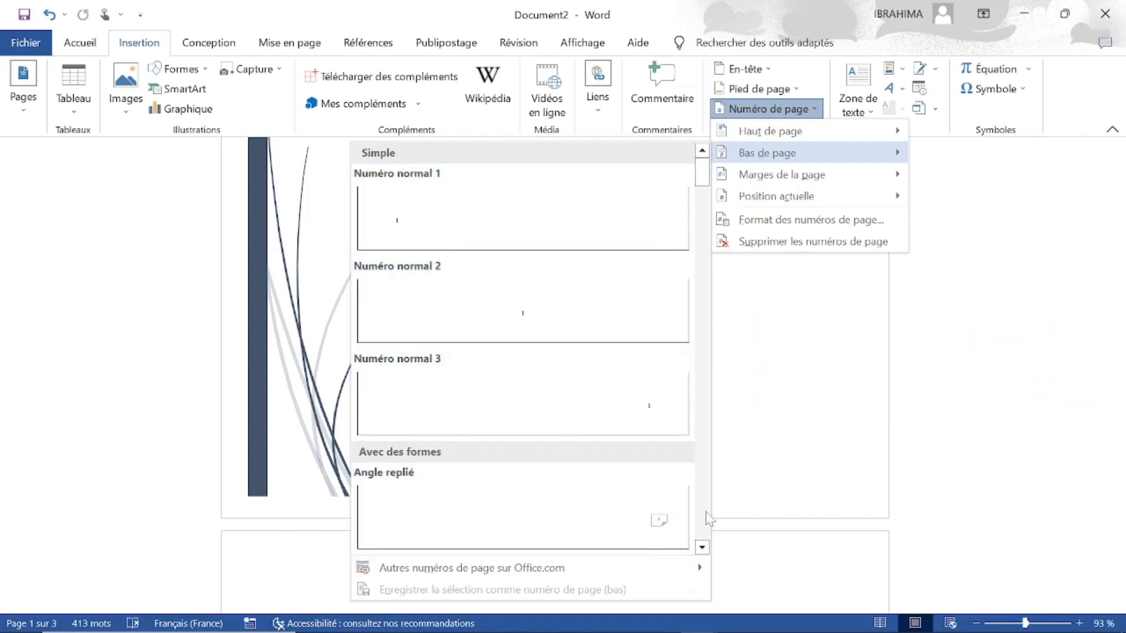
{"action": "left_click", "coordinate": [702, 548]}
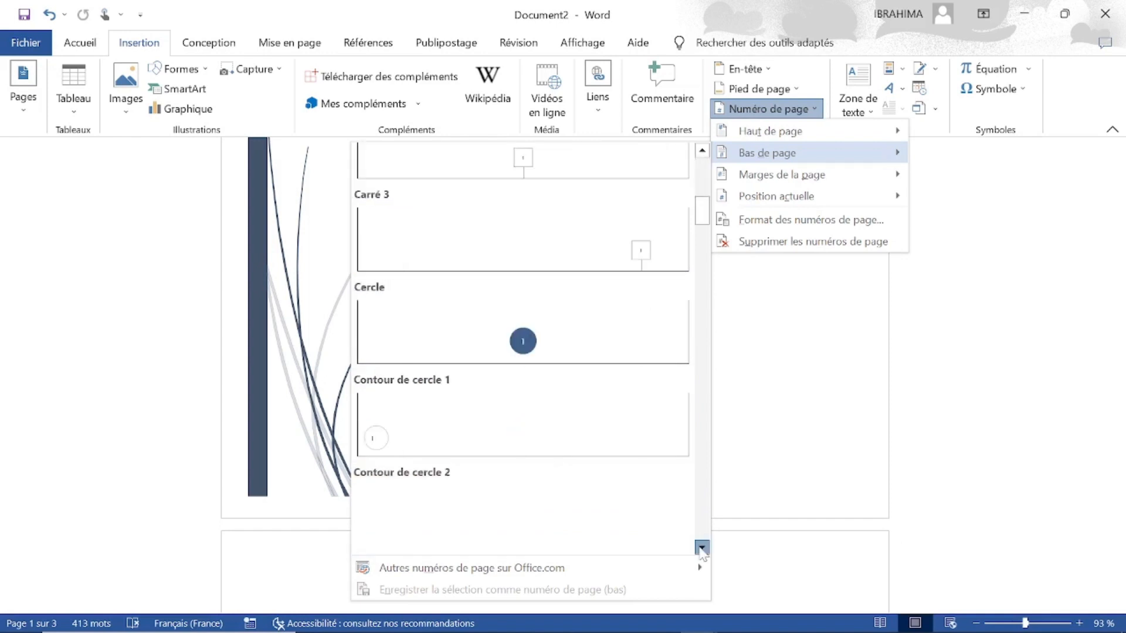
{"action": "left_click", "coordinate": [702, 549]}
{"action": "left_click", "coordinate": [702, 549]}
{"action": "left_click", "coordinate": [702, 550]}
{"action": "left_click", "coordinate": [702, 550]}
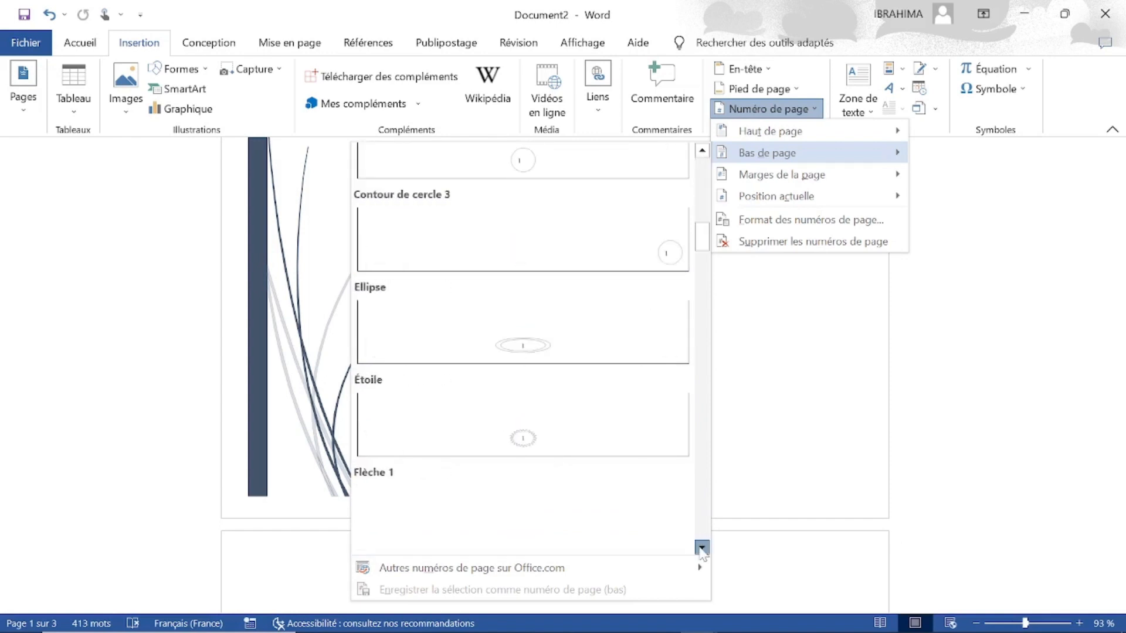
{"action": "left_click", "coordinate": [702, 549]}
{"action": "left_click", "coordinate": [702, 549]}
{"action": "left_click", "coordinate": [702, 549]}
{"action": "left_click", "coordinate": [702, 549]}
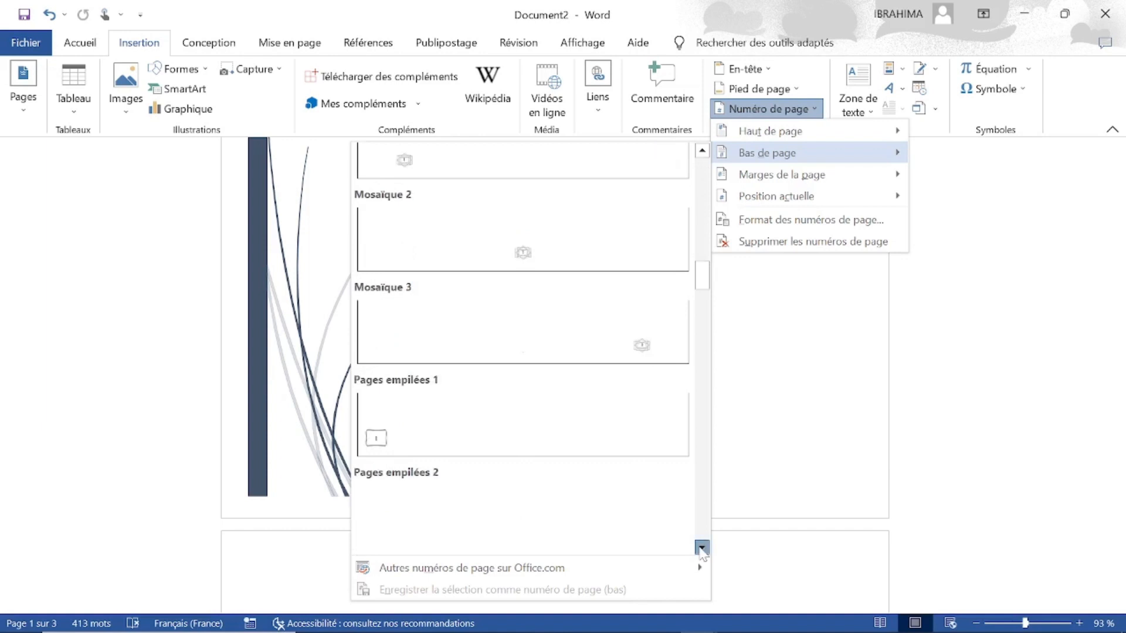
{"action": "left_click", "coordinate": [702, 550]}
{"action": "left_click", "coordinate": [702, 549]}
{"action": "left_click", "coordinate": [702, 550]}
{"action": "left_click", "coordinate": [702, 550]}
{"action": "left_click", "coordinate": [702, 550]}
{"action": "left_click", "coordinate": [702, 549]}
{"action": "left_click", "coordinate": [702, 549]}
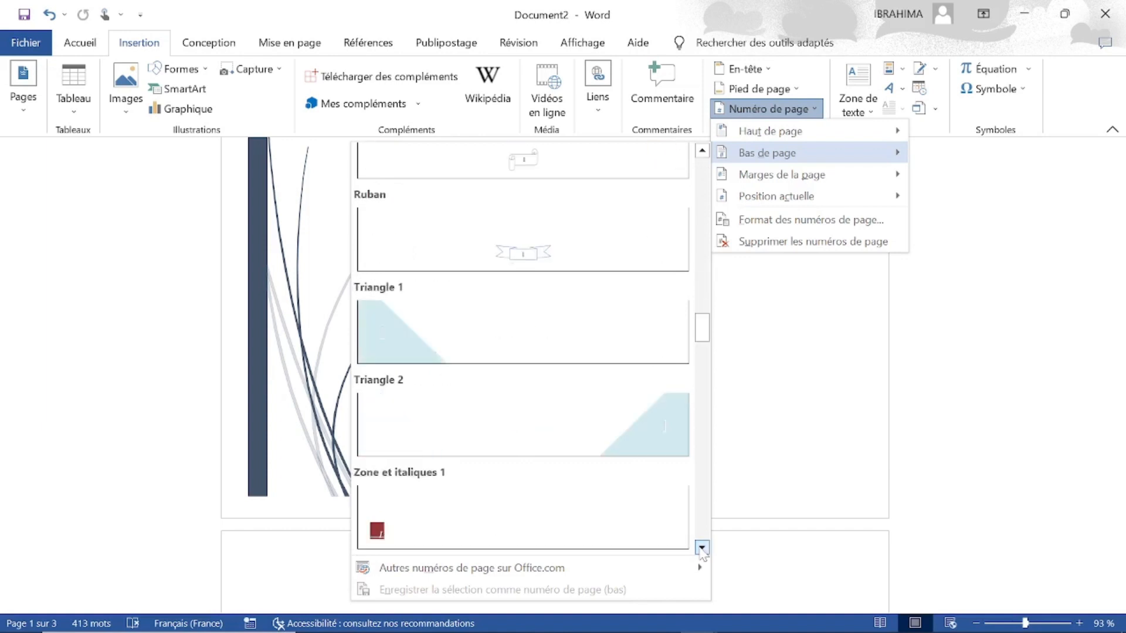
{"action": "left_click", "coordinate": [702, 549]}
{"action": "left_click", "coordinate": [702, 549]}
{"action": "left_click", "coordinate": [702, 550]}
{"action": "left_click", "coordinate": [702, 549]}
{"action": "left_click", "coordinate": [701, 549]}
{"action": "left_click", "coordinate": [702, 549]}
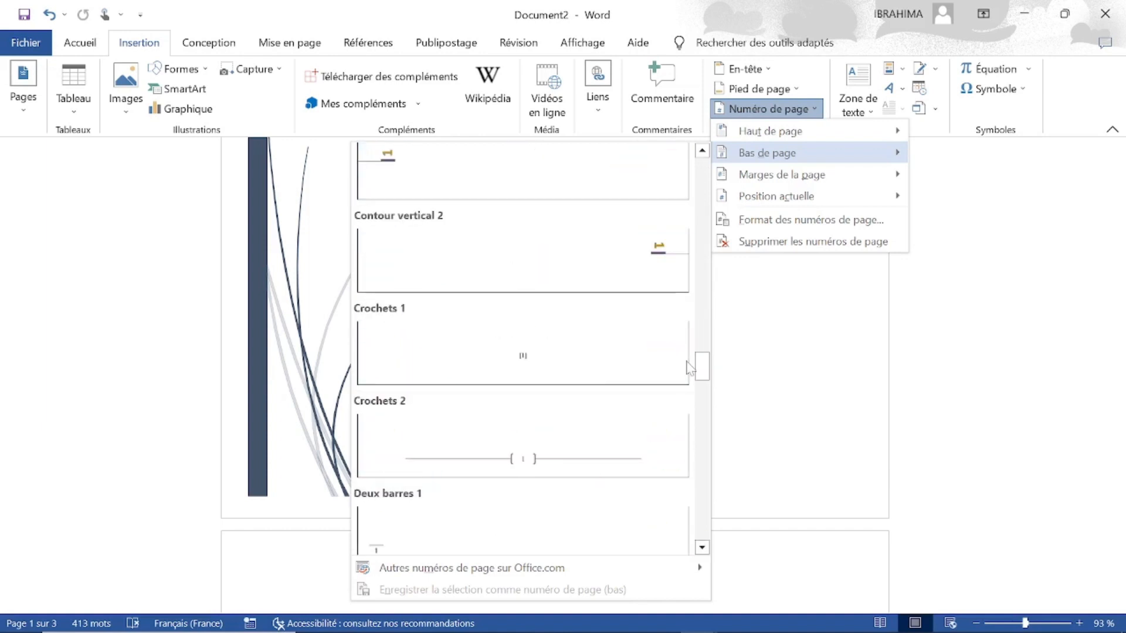
Insert the "Angle replié" page number at the bottom of the pages and leave footer editing.
{"action": "mouse_move", "coordinate": [716, 175]}
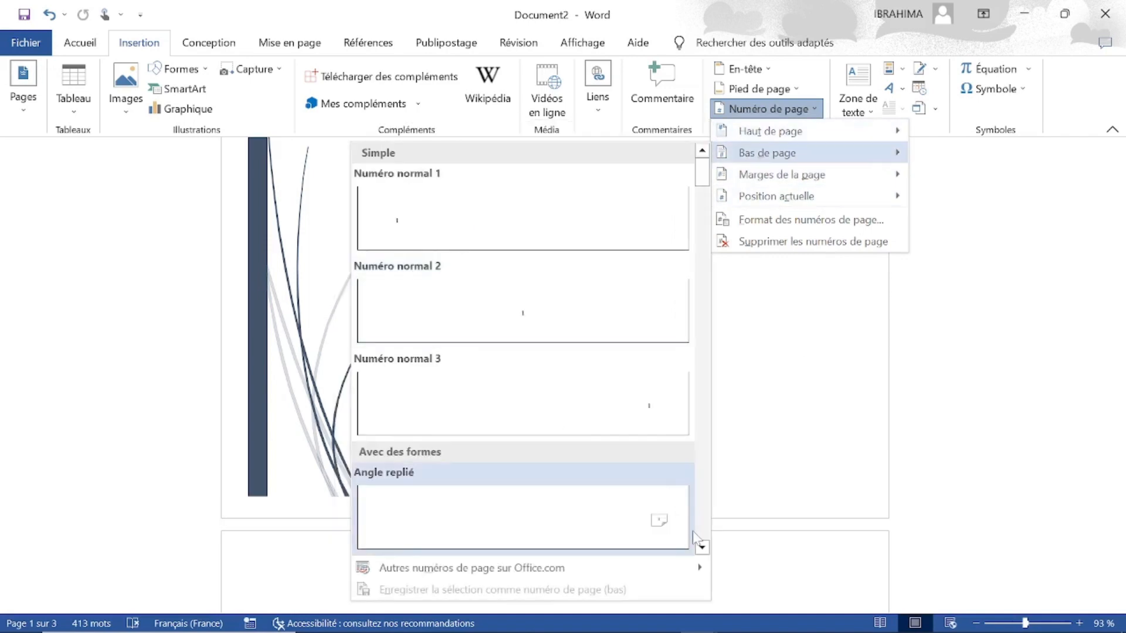
{"action": "left_click", "coordinate": [655, 528]}
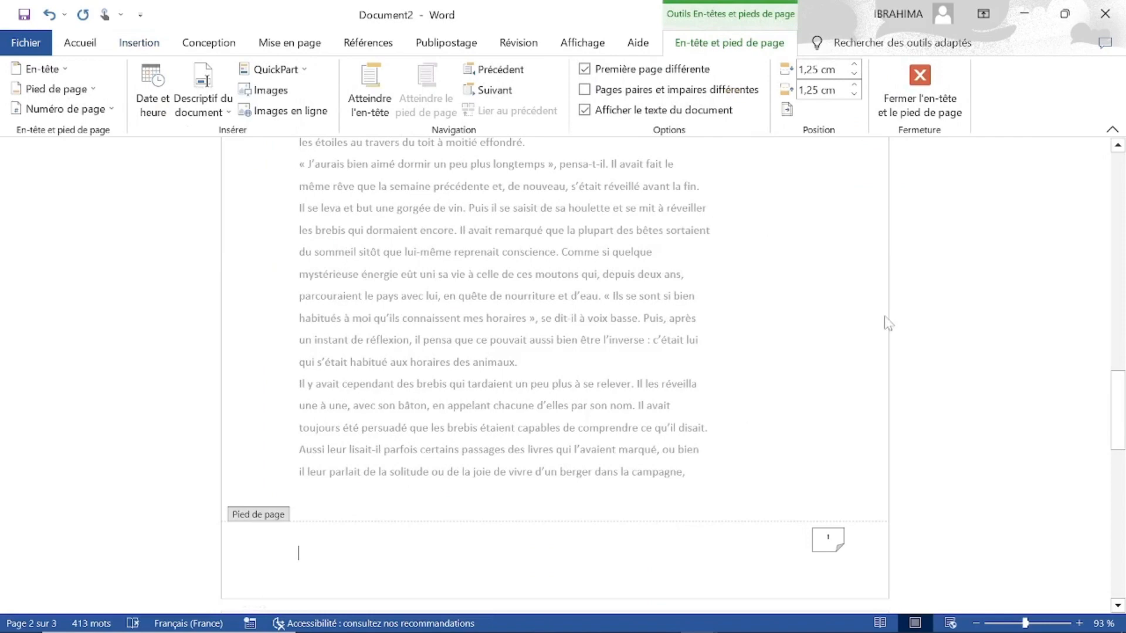
{"action": "left_click", "coordinate": [920, 93]}
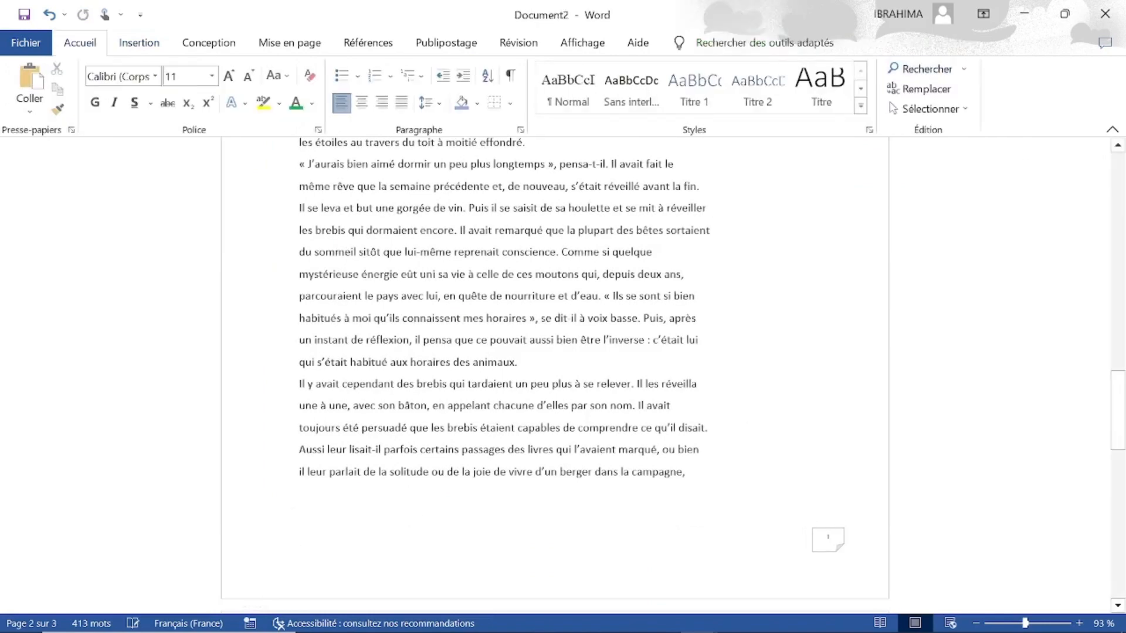
Review all pages from the cover page to the blank page to examine the page numbering at the bottom.
{"action": "left_click", "coordinate": [1120, 187]}
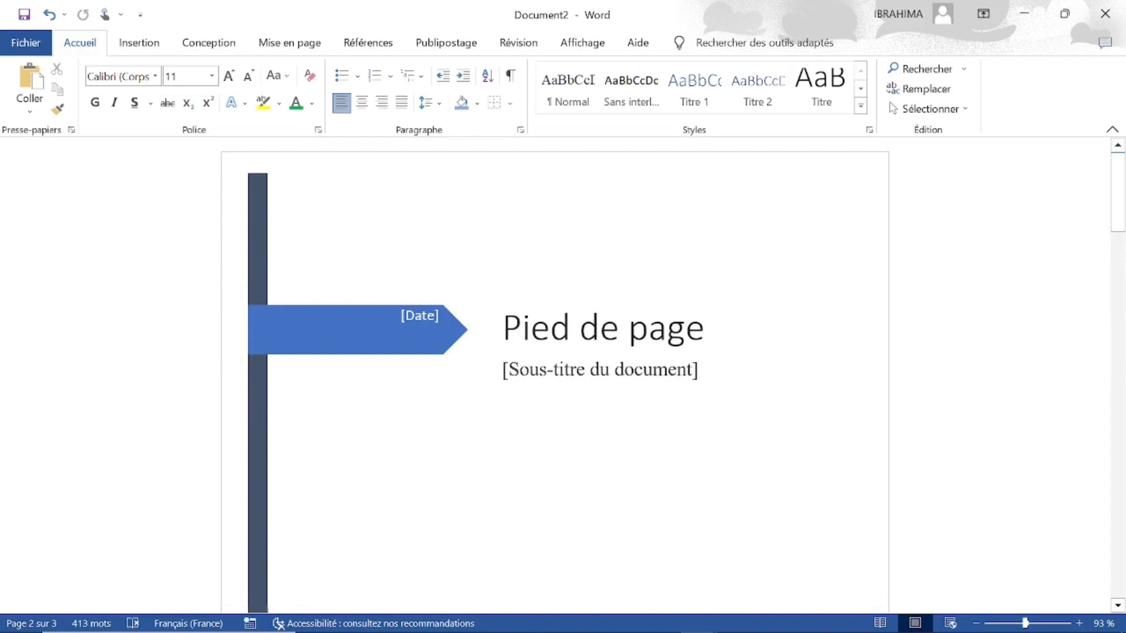
{"action": "left_click", "coordinate": [1117, 606]}
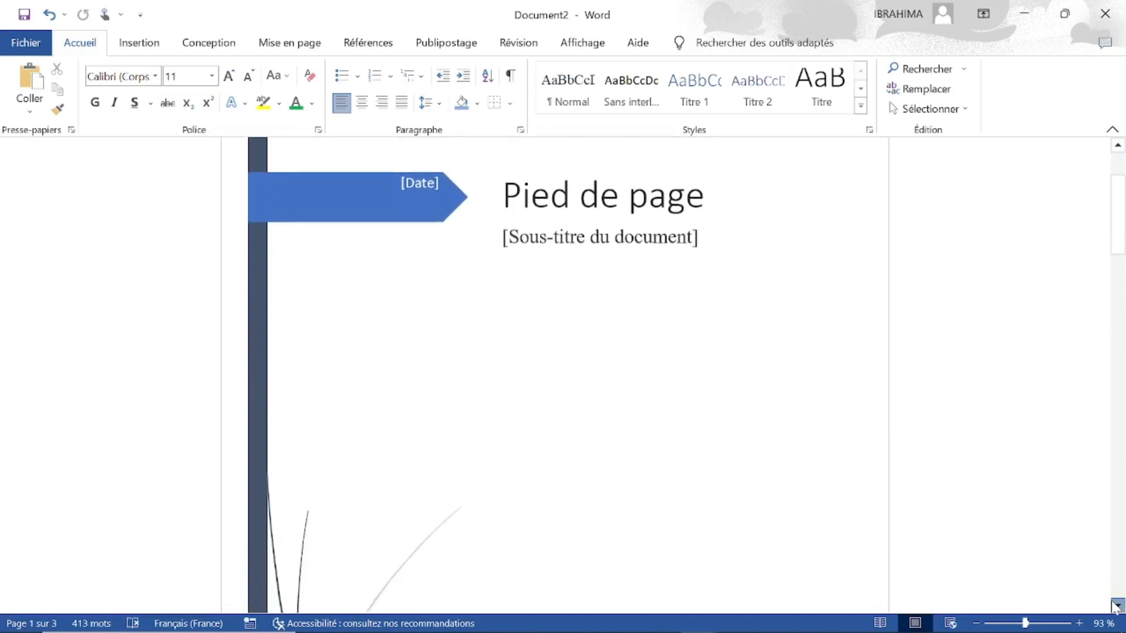
{"action": "left_click", "coordinate": [1117, 606]}
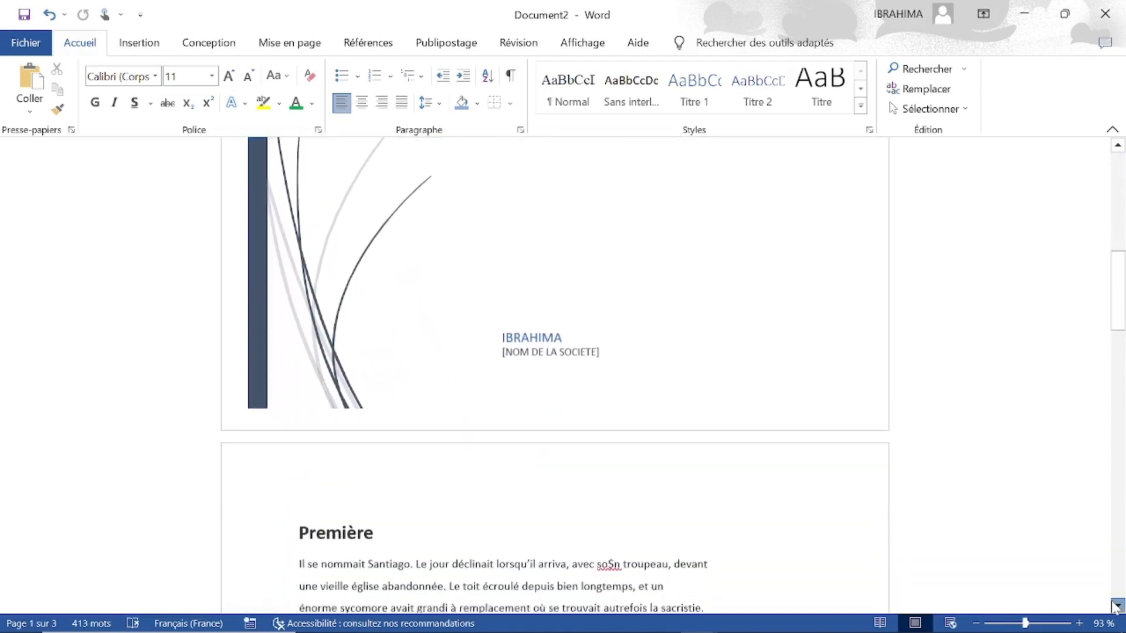
{"action": "left_click", "coordinate": [1117, 605]}
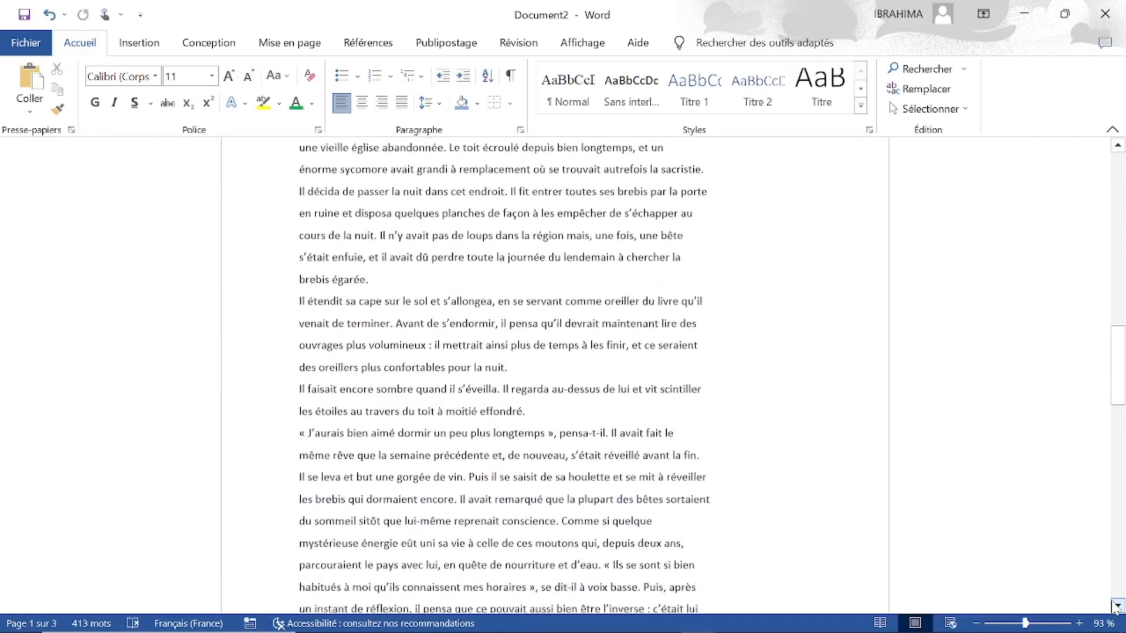
{"action": "left_click", "coordinate": [1117, 606]}
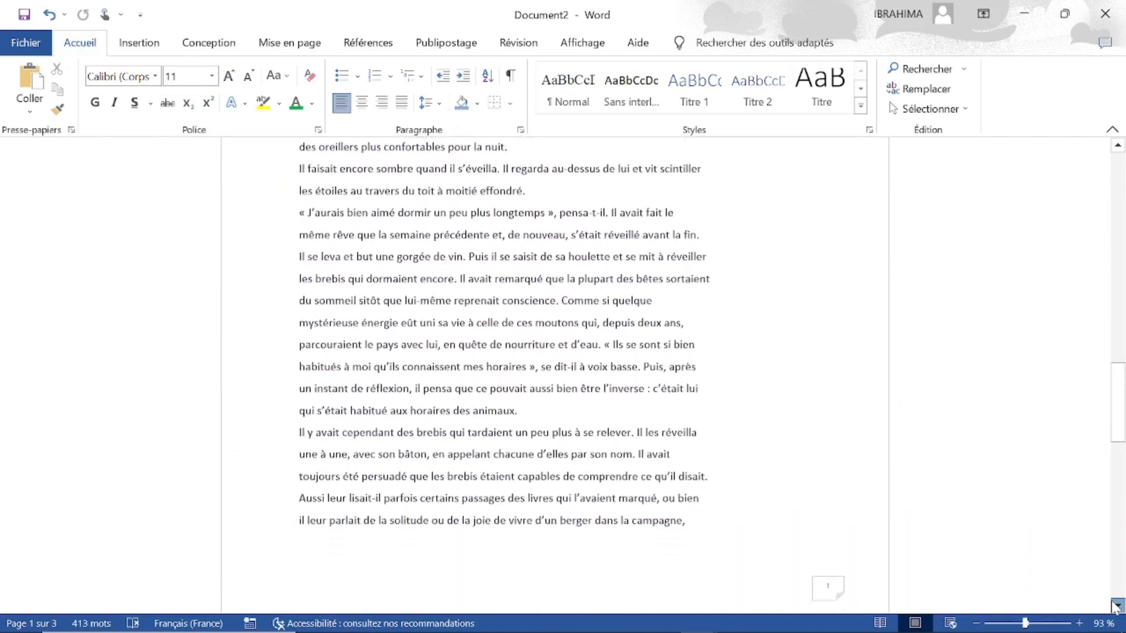
{"action": "left_click", "coordinate": [1118, 606]}
{"action": "scroll", "coordinate": [1116, 605], "scroll_direction": "down", "scroll_amount": 10}
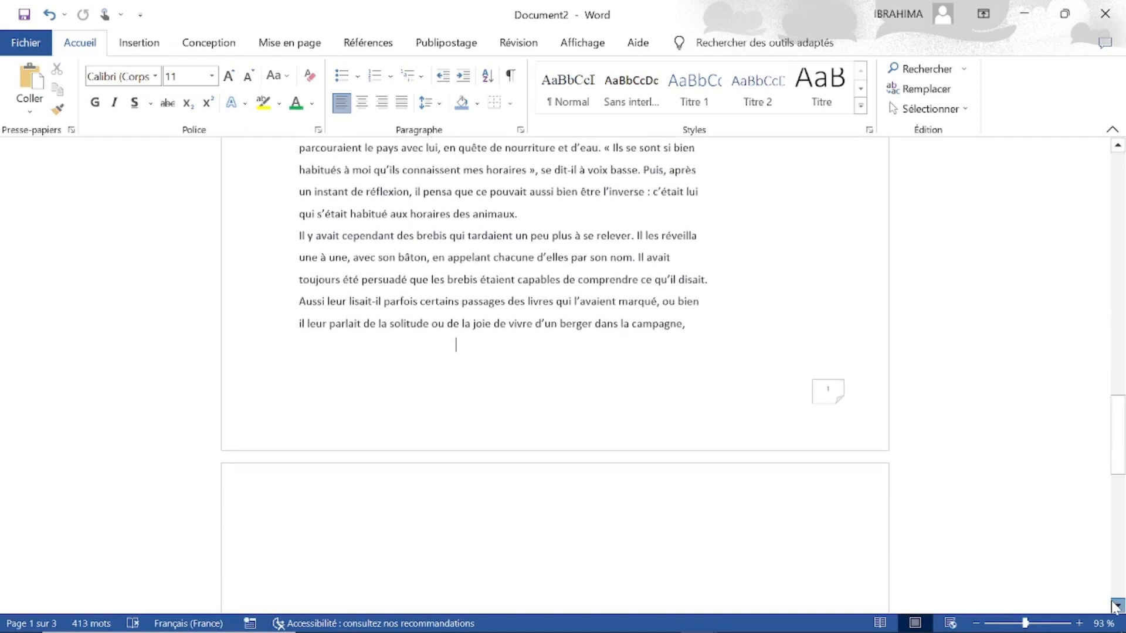
{"action": "scroll", "coordinate": [1116, 605], "scroll_direction": "down", "scroll_amount": 10}
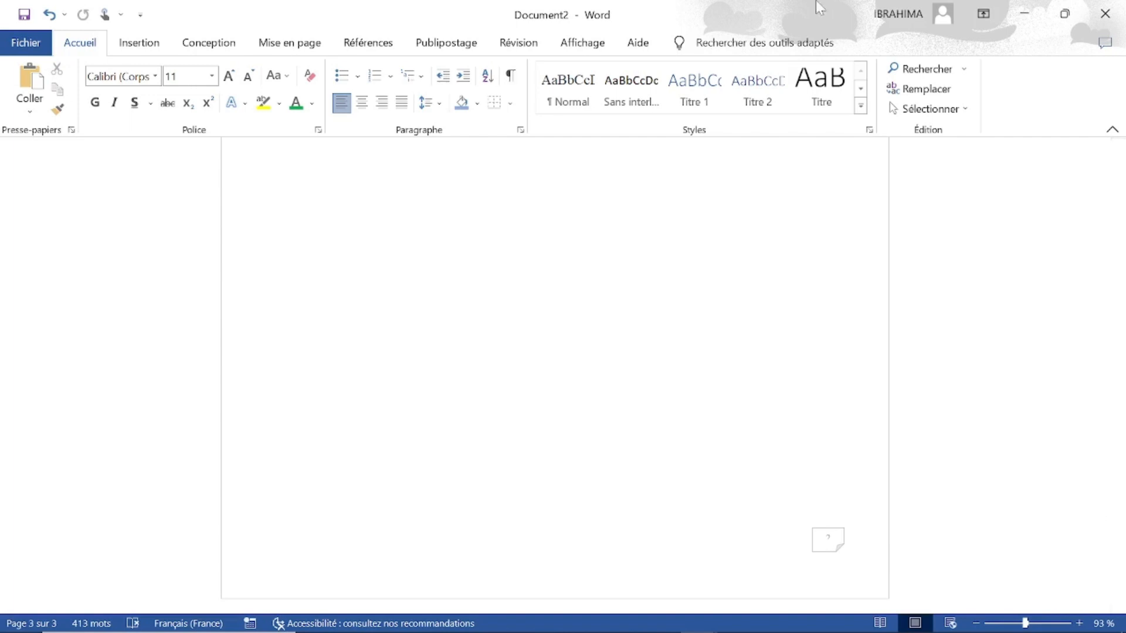
Open the blank page's footer for editing, remove the page numbers from the document and leave header and footer editing.
{"action": "double_click", "coordinate": [820, 557]}
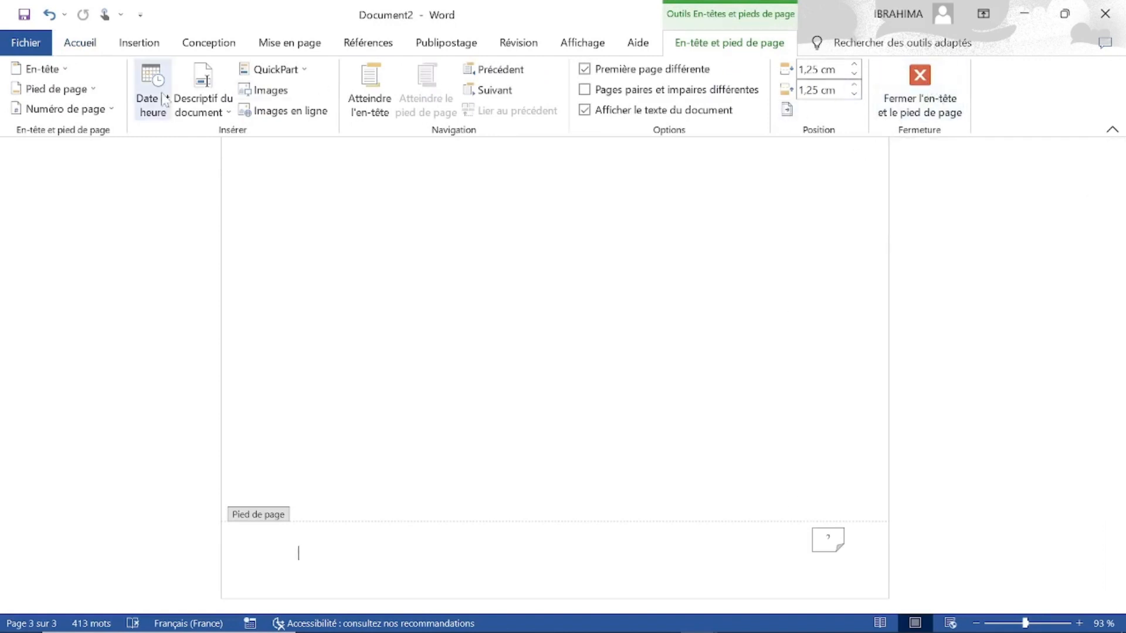
{"action": "left_click", "coordinate": [66, 71]}
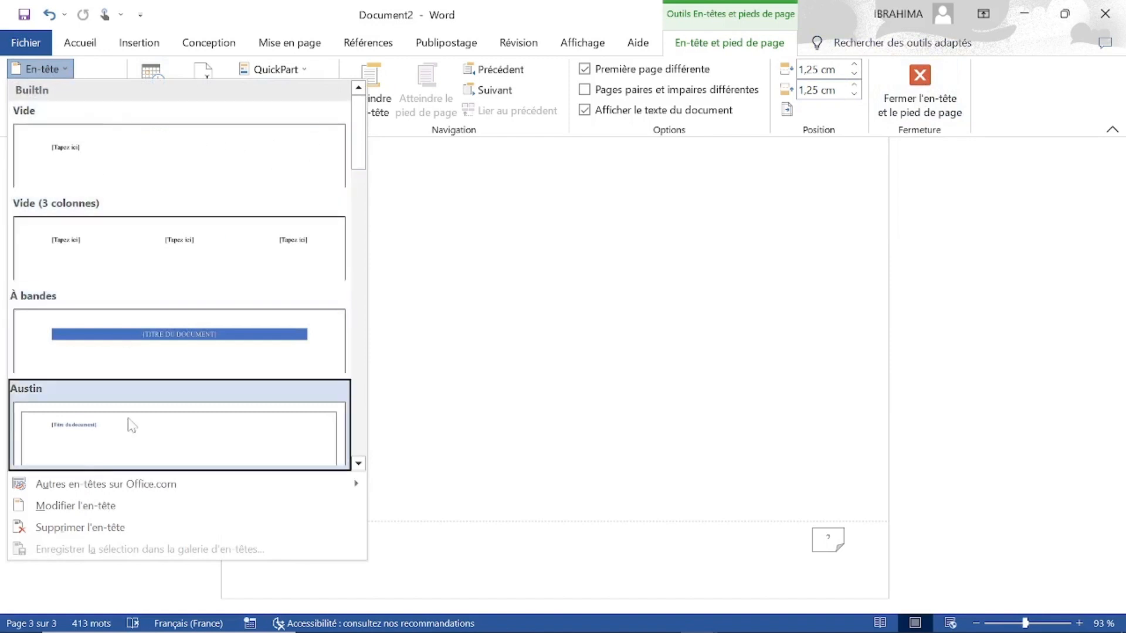
{"action": "left_click", "coordinate": [100, 505]}
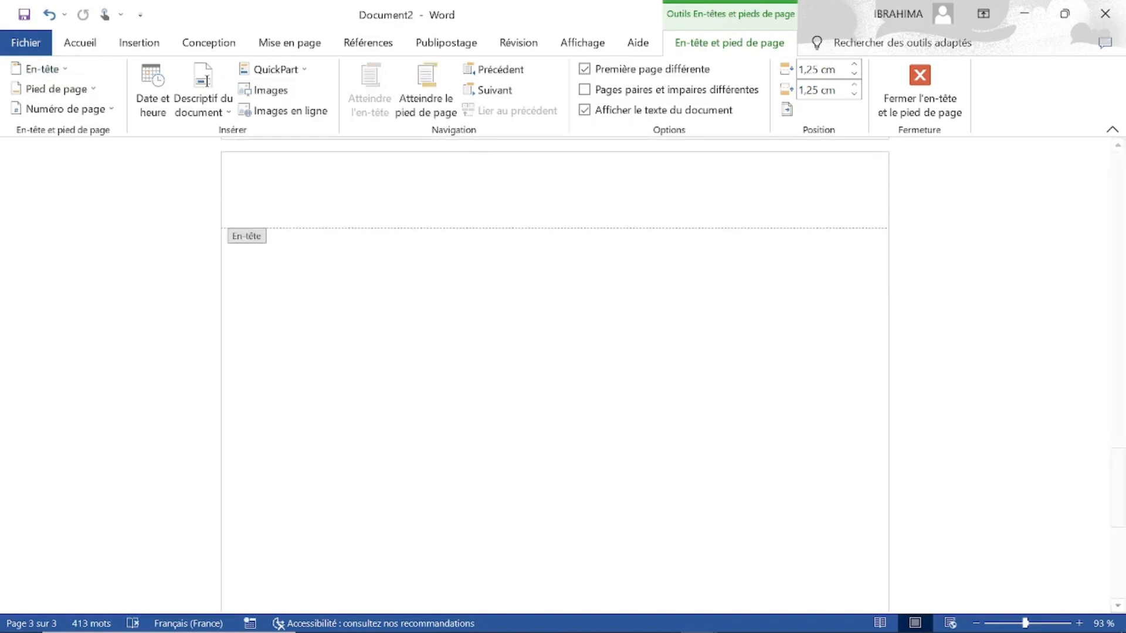
{"action": "left_click", "coordinate": [116, 108]}
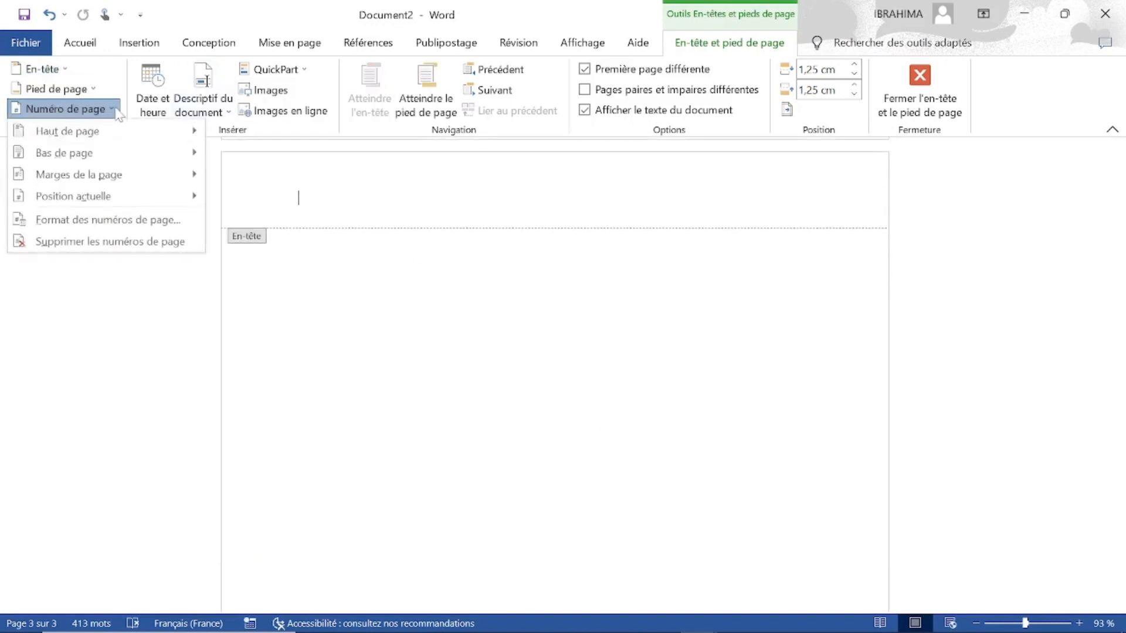
{"action": "left_click", "coordinate": [58, 68]}
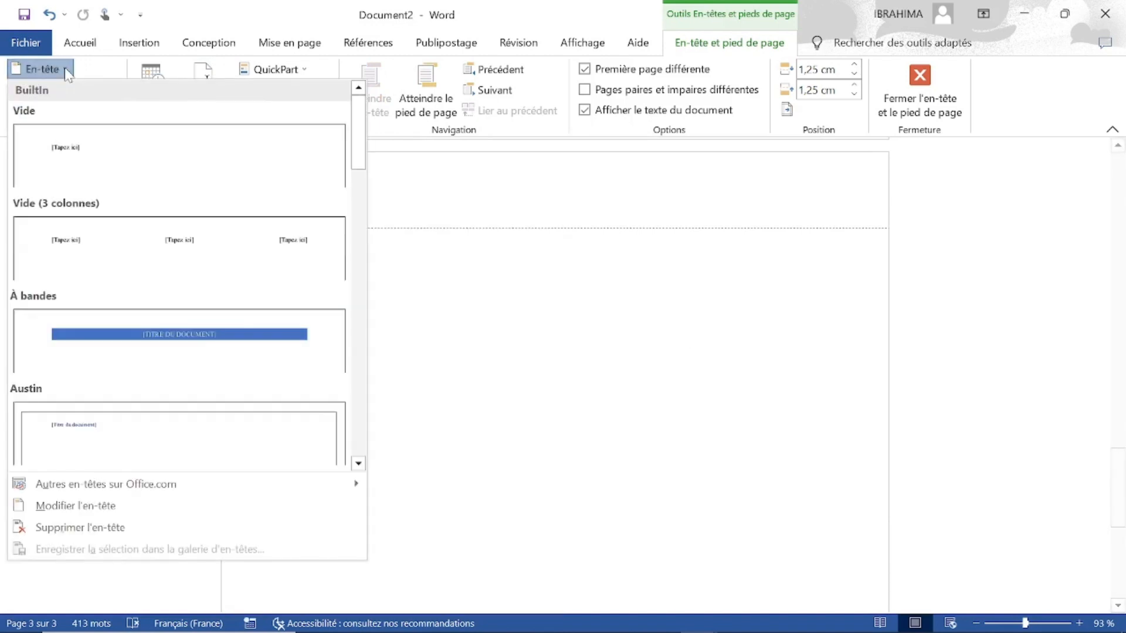
{"action": "left_click", "coordinate": [97, 72]}
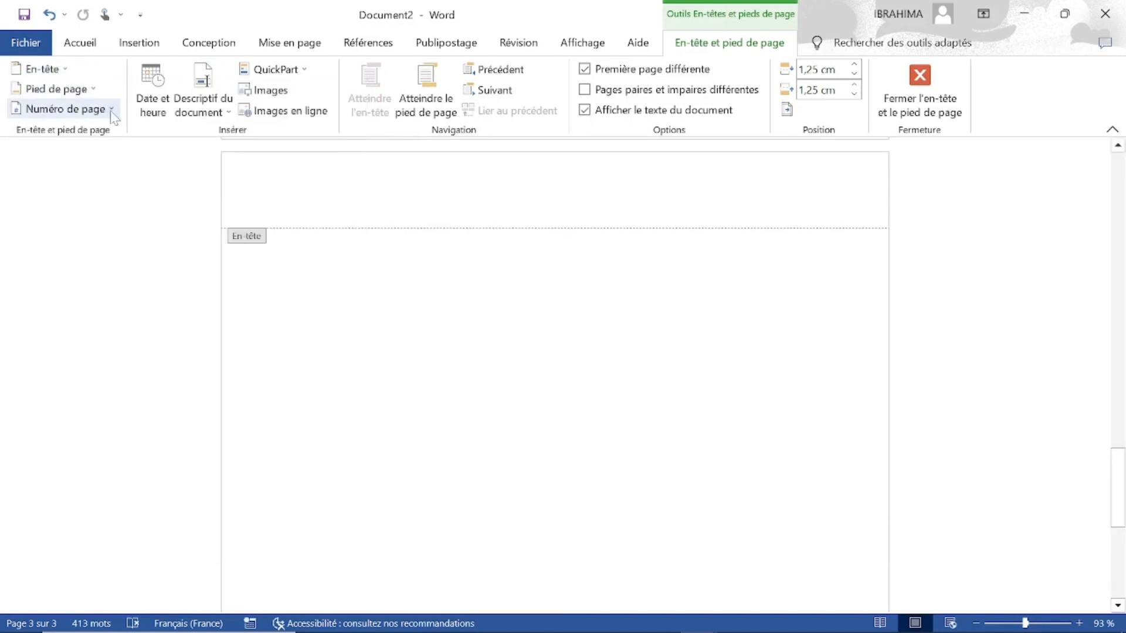
{"action": "left_click", "coordinate": [65, 108]}
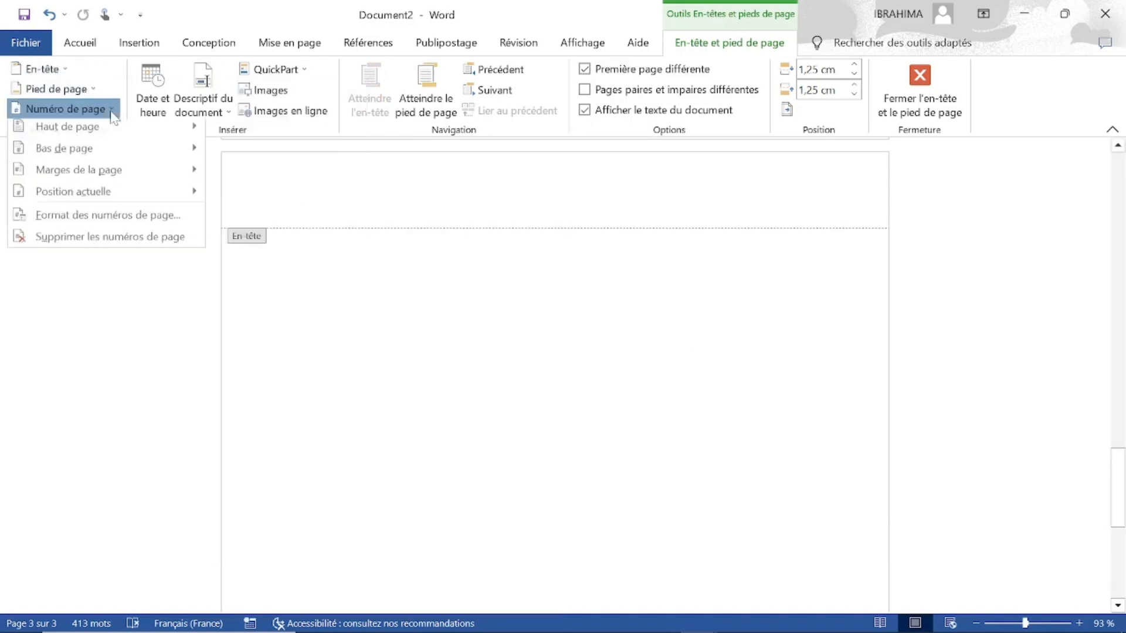
{"action": "left_click", "coordinate": [85, 245]}
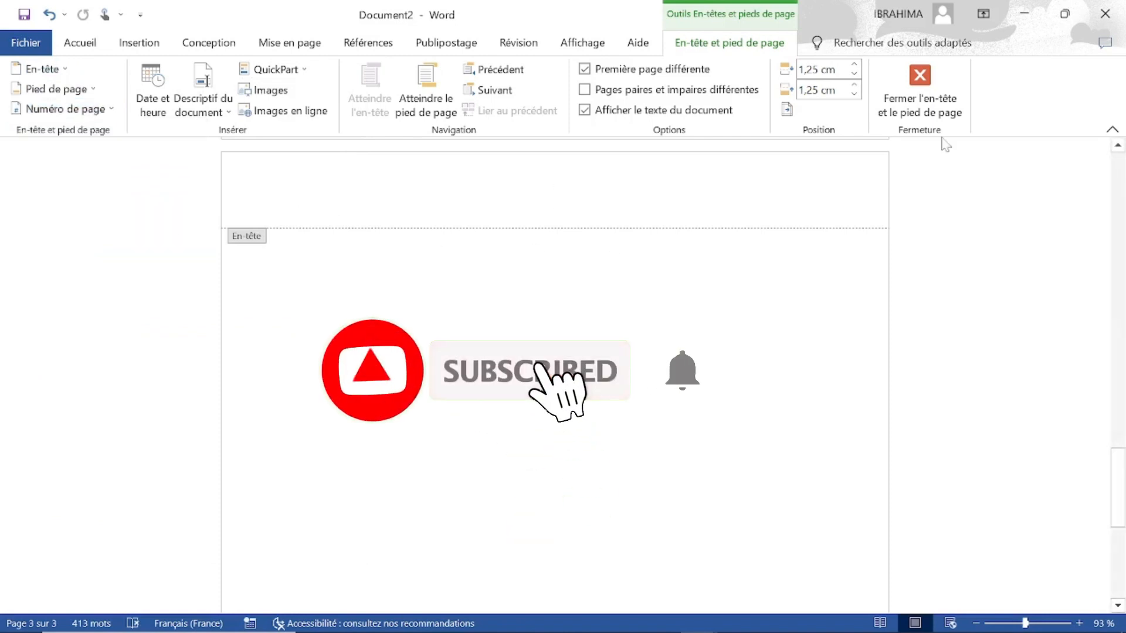
{"action": "left_click", "coordinate": [934, 80]}
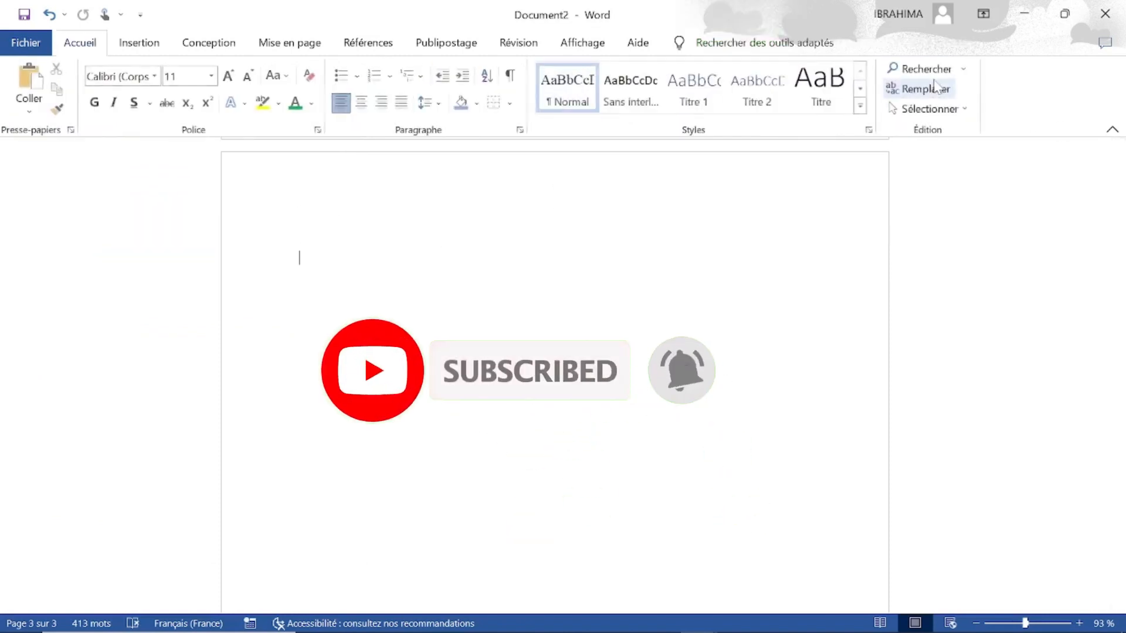